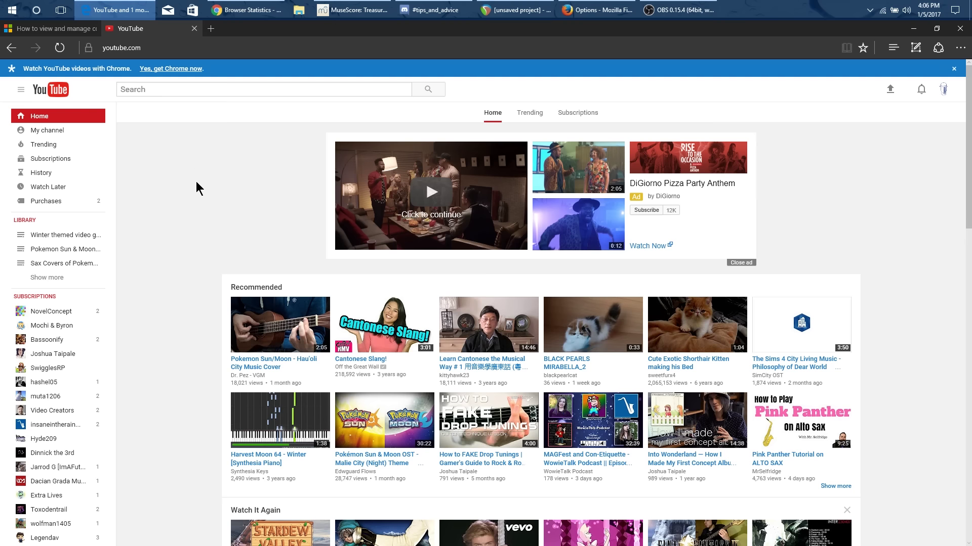
Step: Open the Notifications dropdown from the bell icon on YouTube's home page
left_click(920, 97)
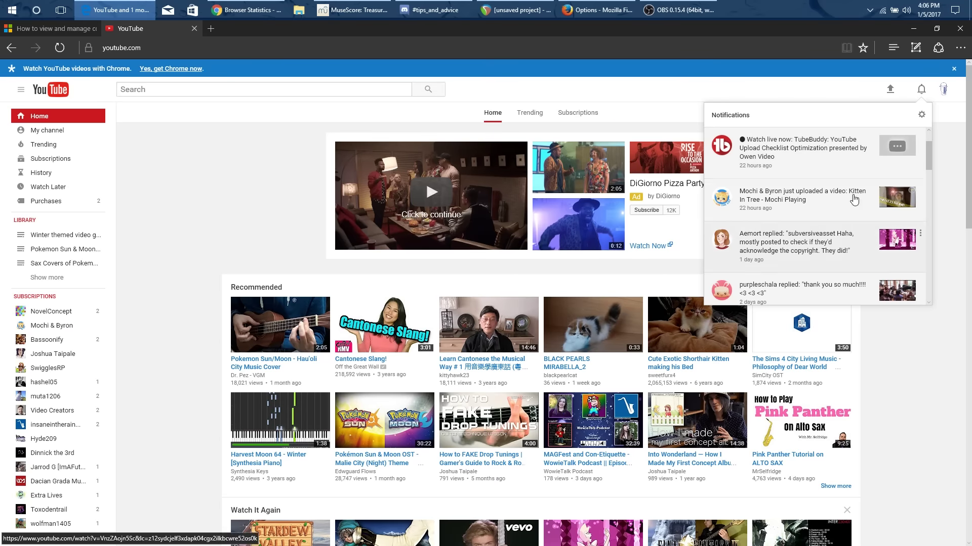
Step: Follow a reply notification to the Dearly Beloved video's comments, then go back to YouTube's home page
scroll(833, 218, "down", 1)
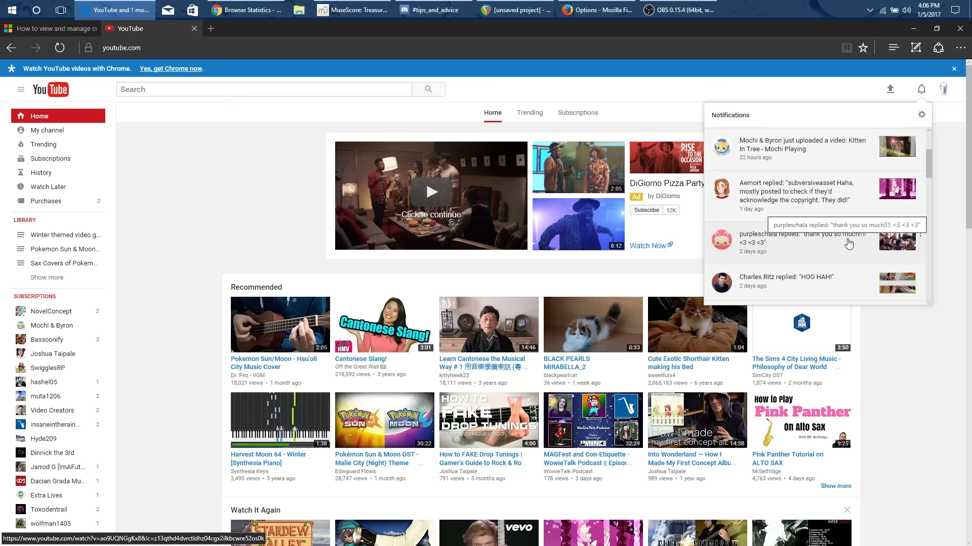
left_click(815, 246)
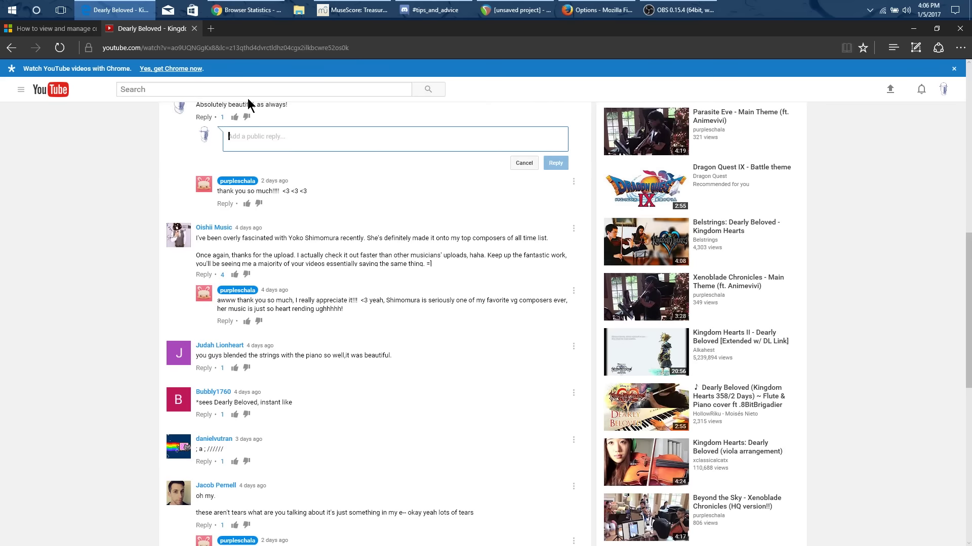
scroll(345, 204, "up", 10)
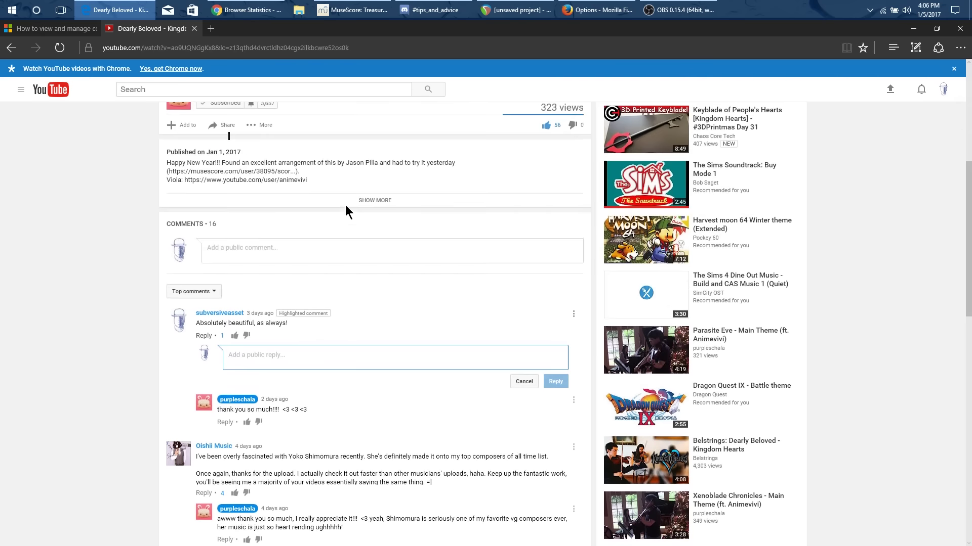
left_click(47, 94)
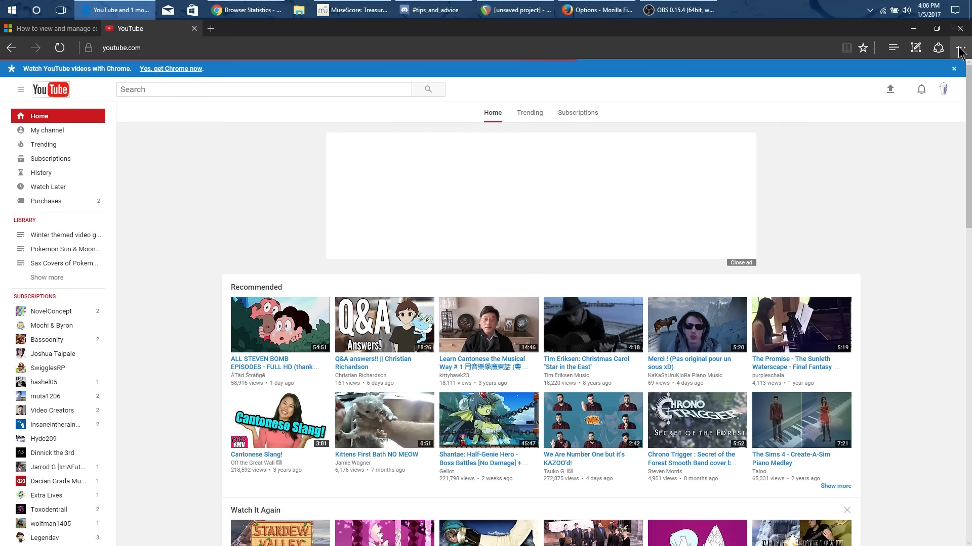
left_click(959, 48)
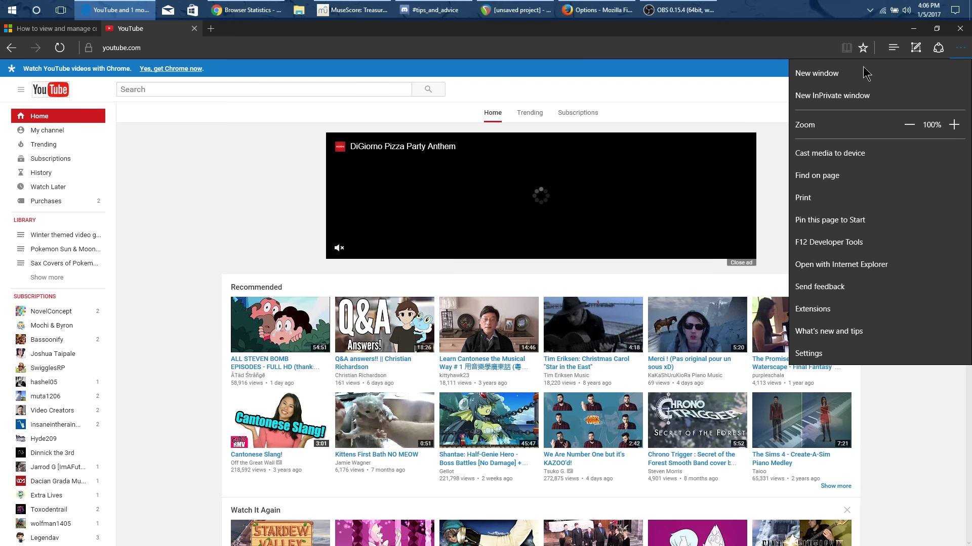
left_click(809, 353)
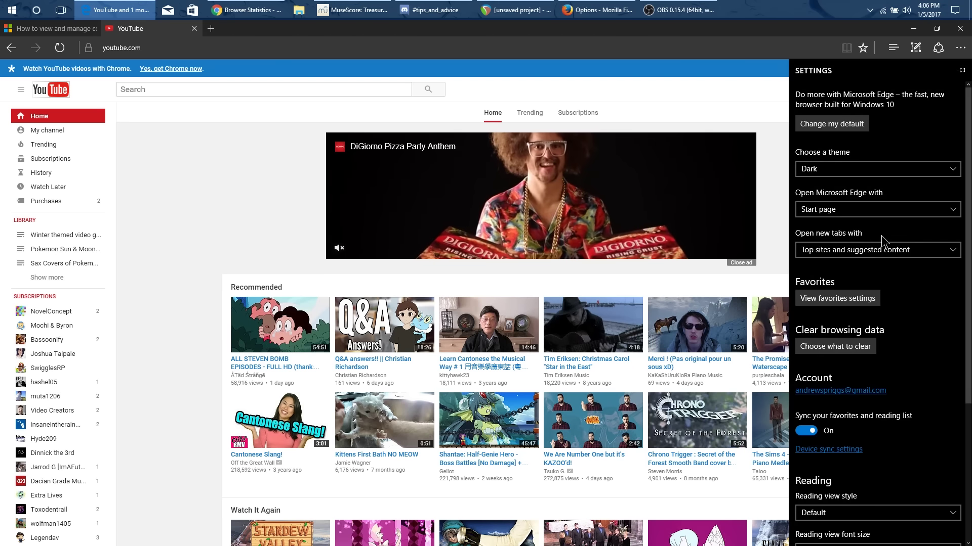
left_click(845, 348)
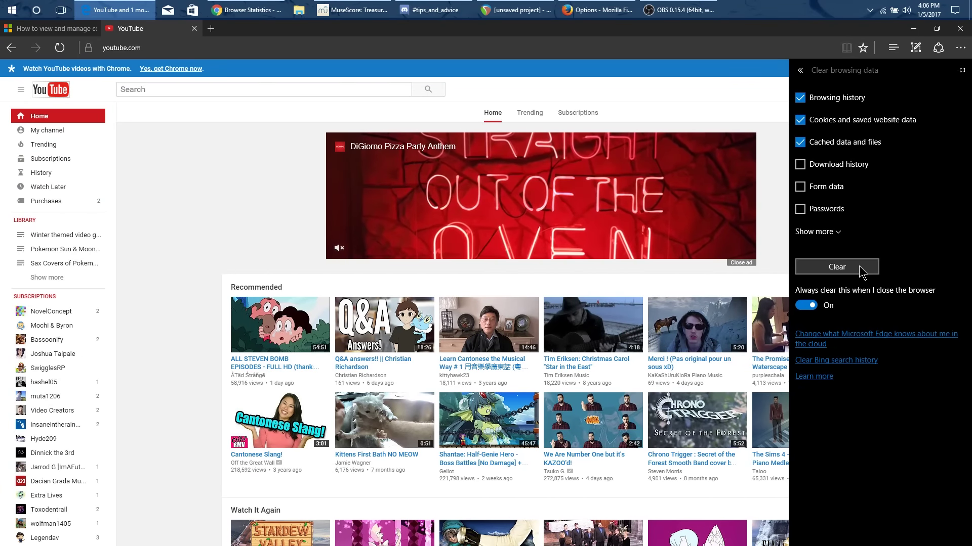
left_click(770, 159)
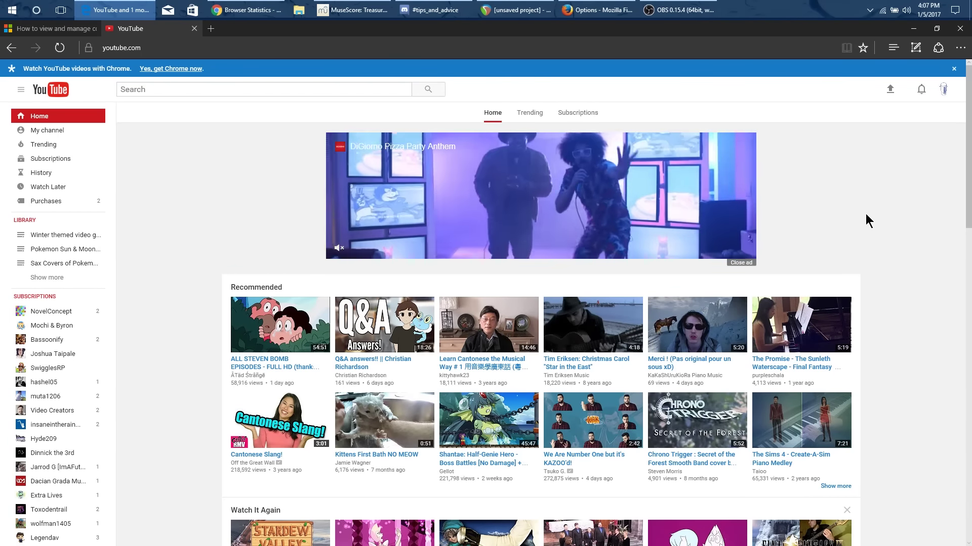
key("F12")
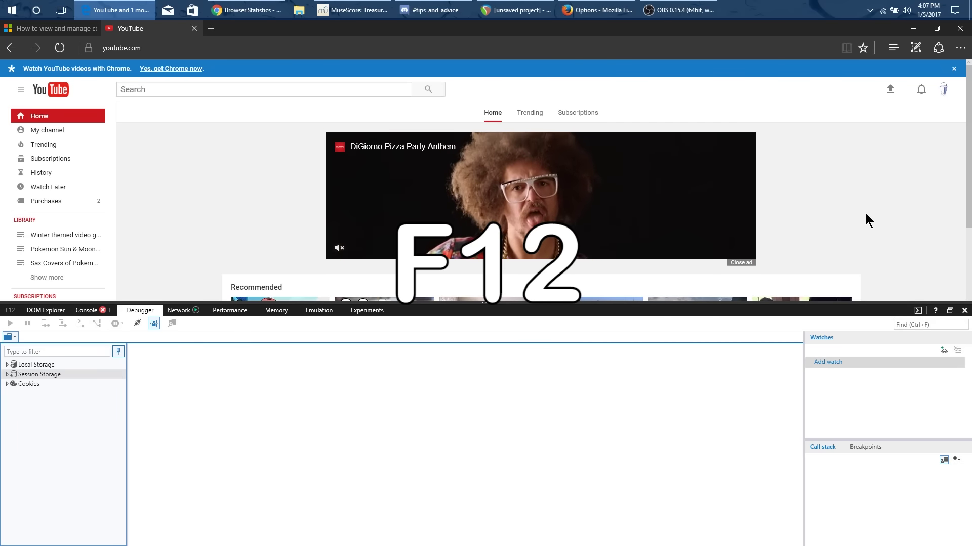
left_click(28, 323)
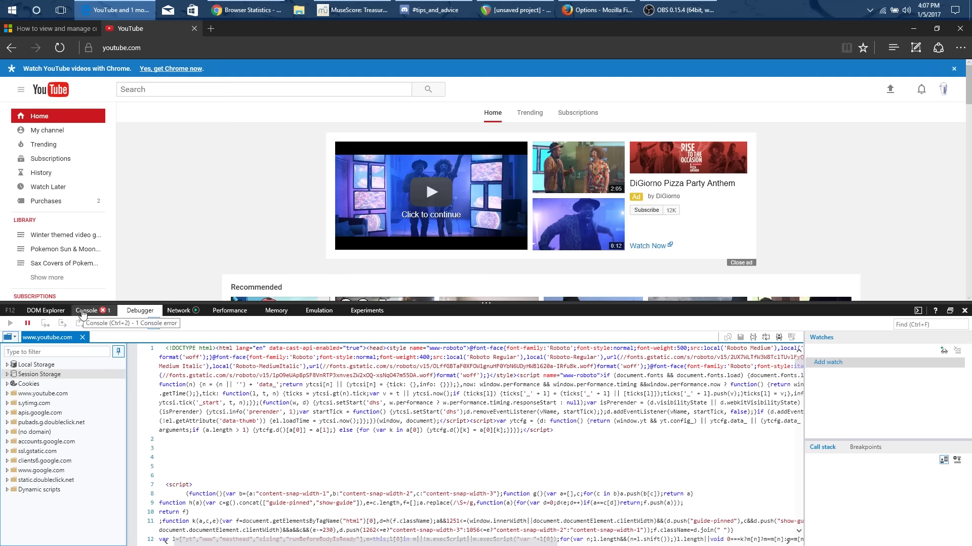
left_click(82, 312)
left_click(138, 311)
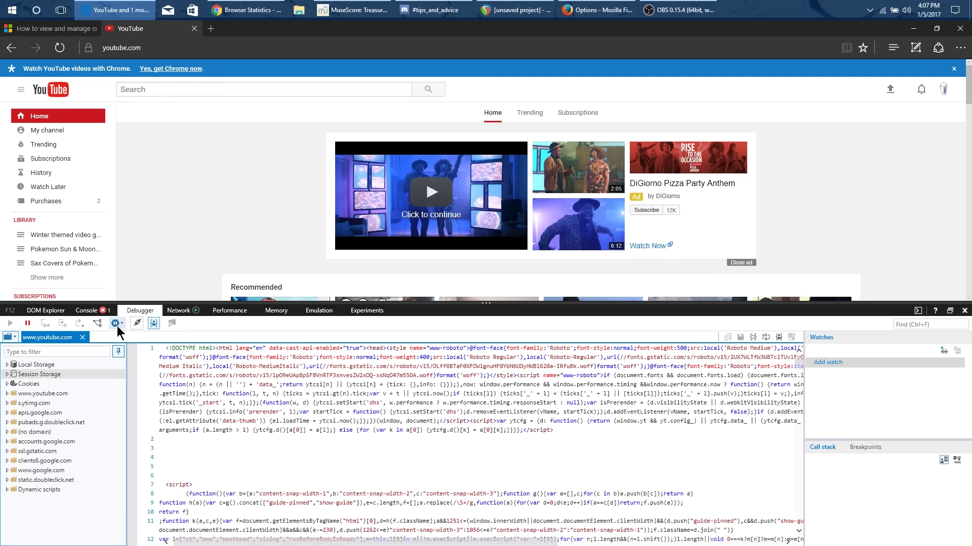
left_click(7, 384)
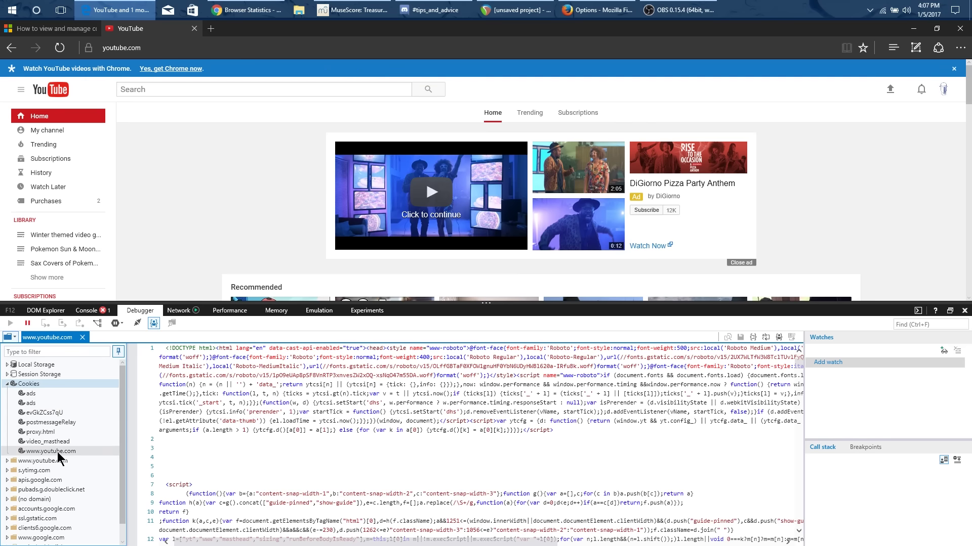
left_click(50, 414)
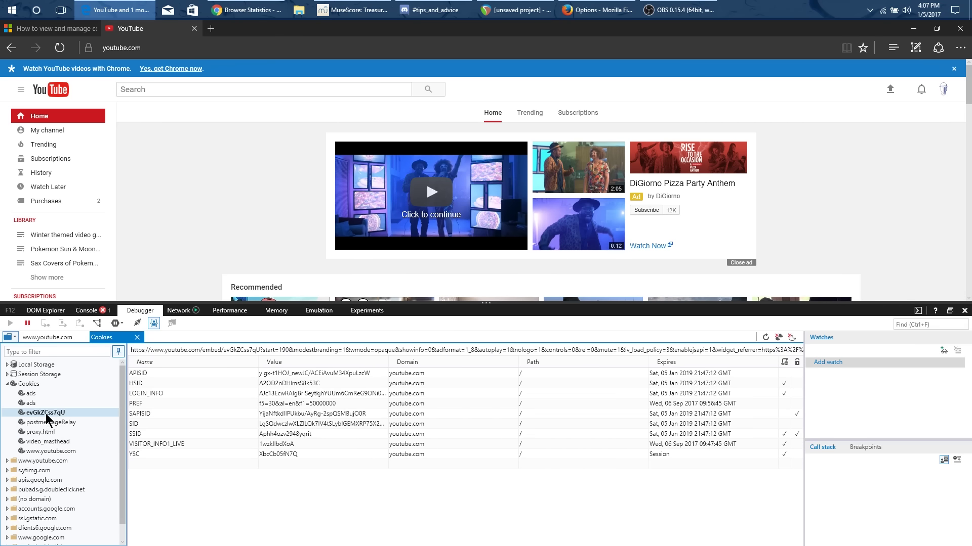
left_click(51, 452)
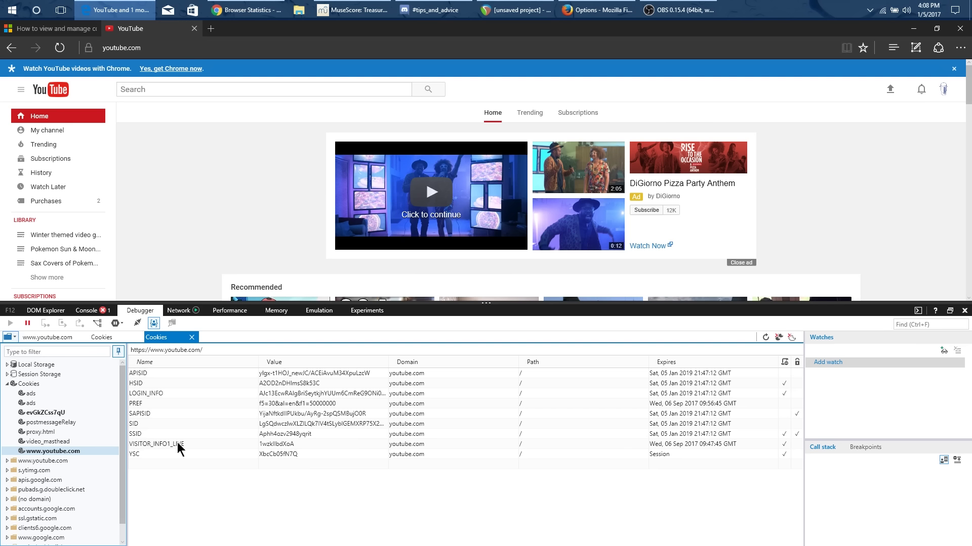
Step: Delete the VISITOR_INFO1_LIVE cookie from the cookie table
left_click(293, 448)
right_click(293, 450)
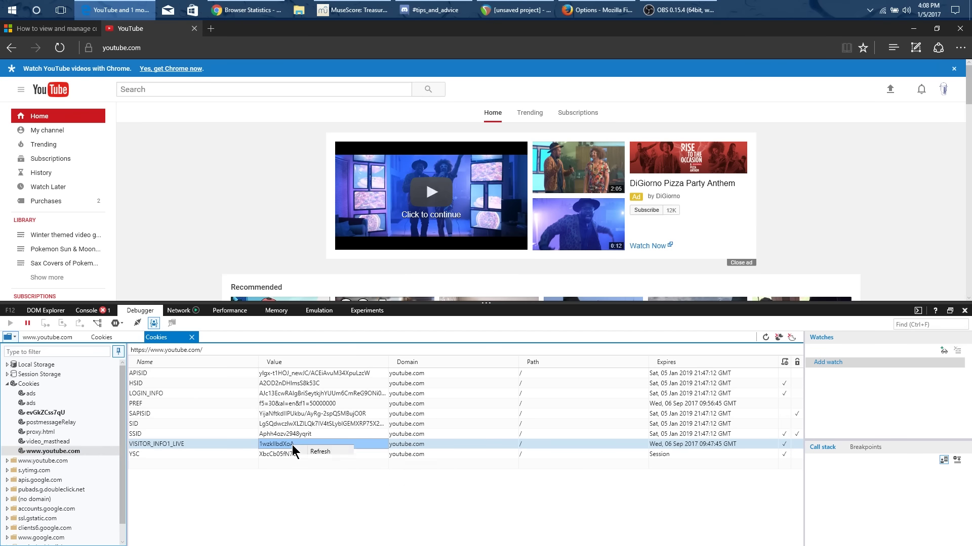
left_click(346, 463)
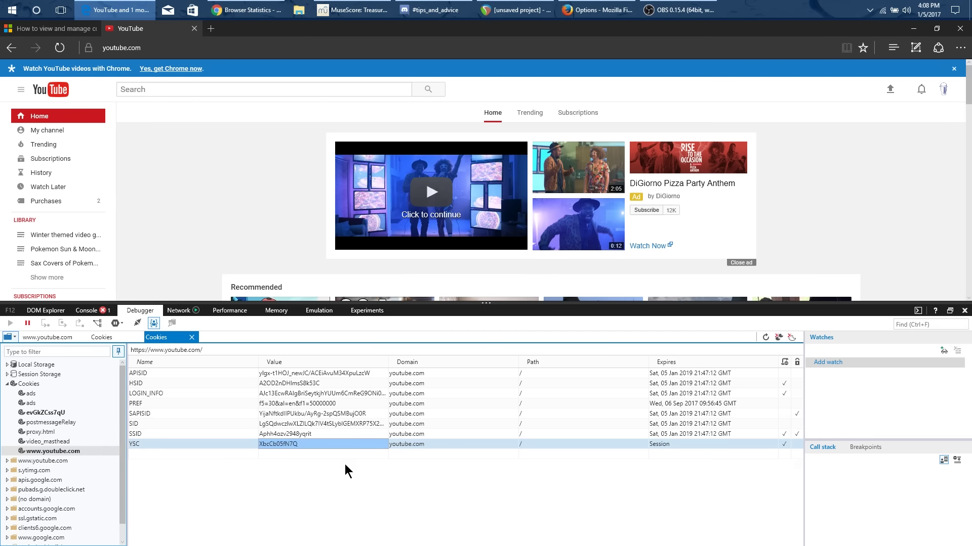
Step: Close both cookie views and the developer tools, then reload YouTube
left_click(48, 414)
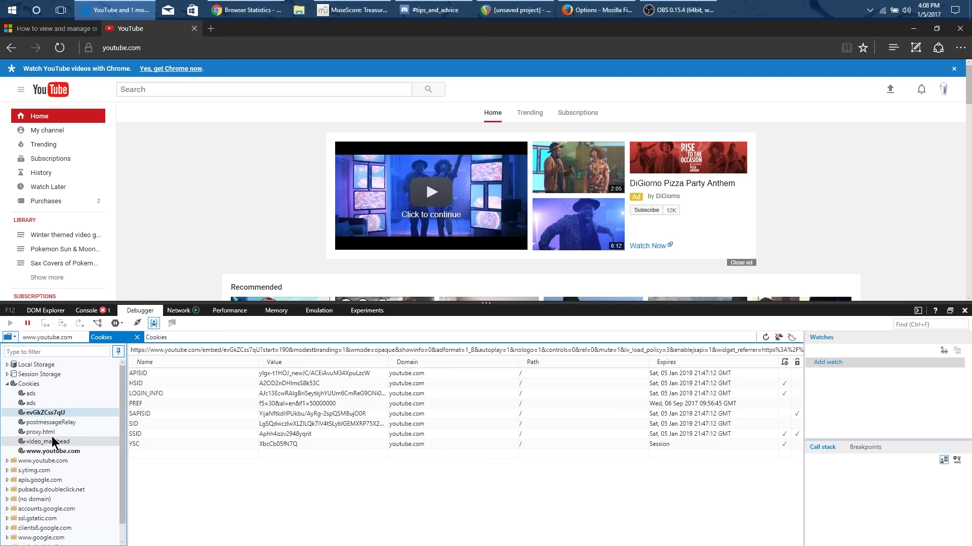
left_click(135, 337)
left_click(136, 337)
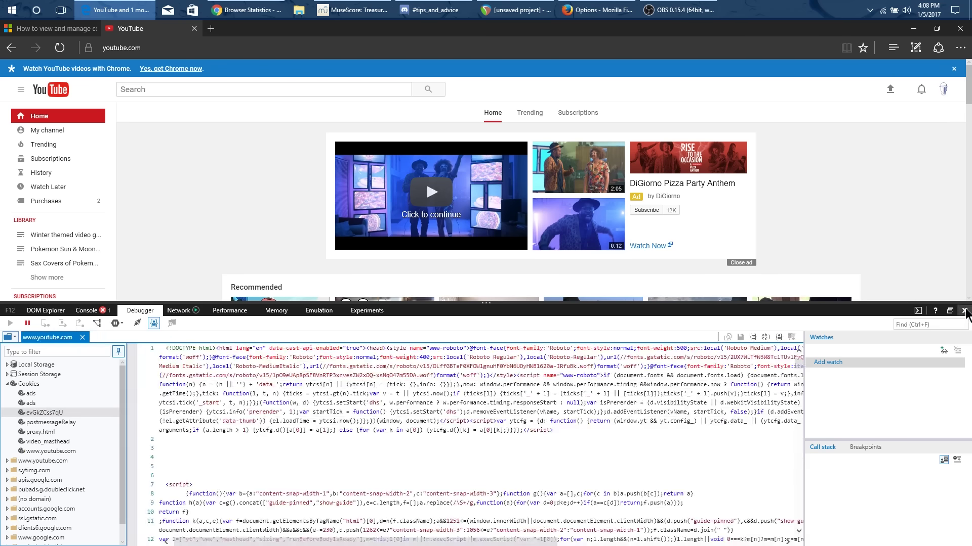
left_click(964, 311)
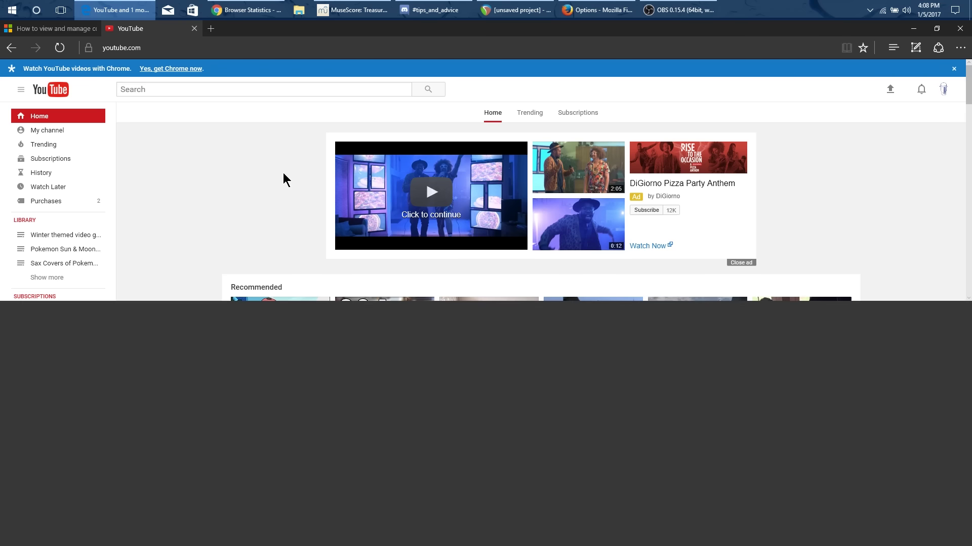
left_click(61, 52)
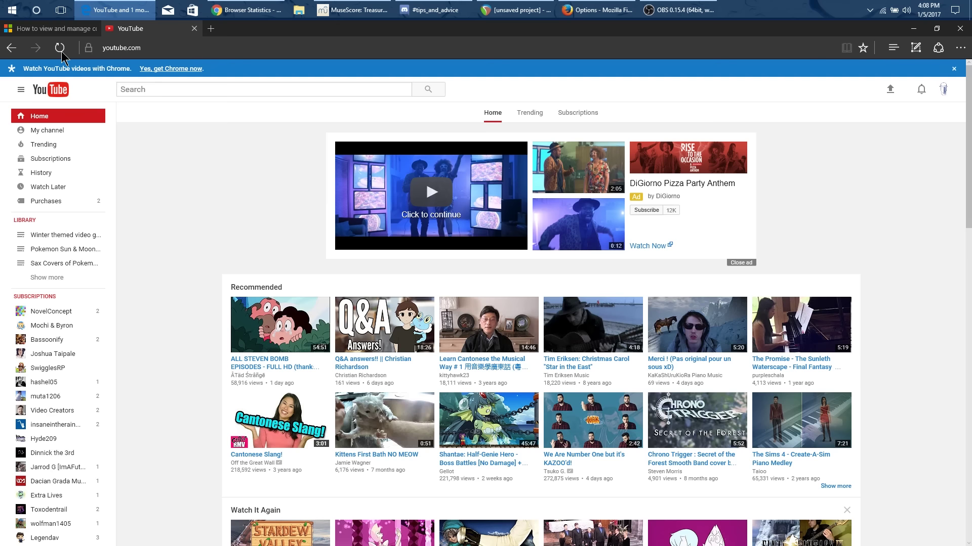
Step: Reload YouTube again and try the notifications bell, which stays stuck on 'Opening…' and is closed
left_click(62, 53)
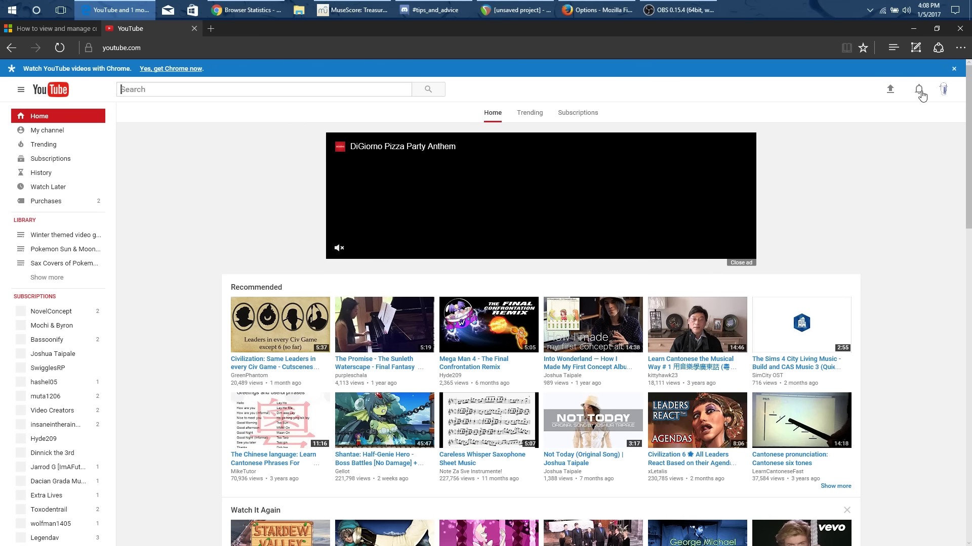
left_click(919, 91)
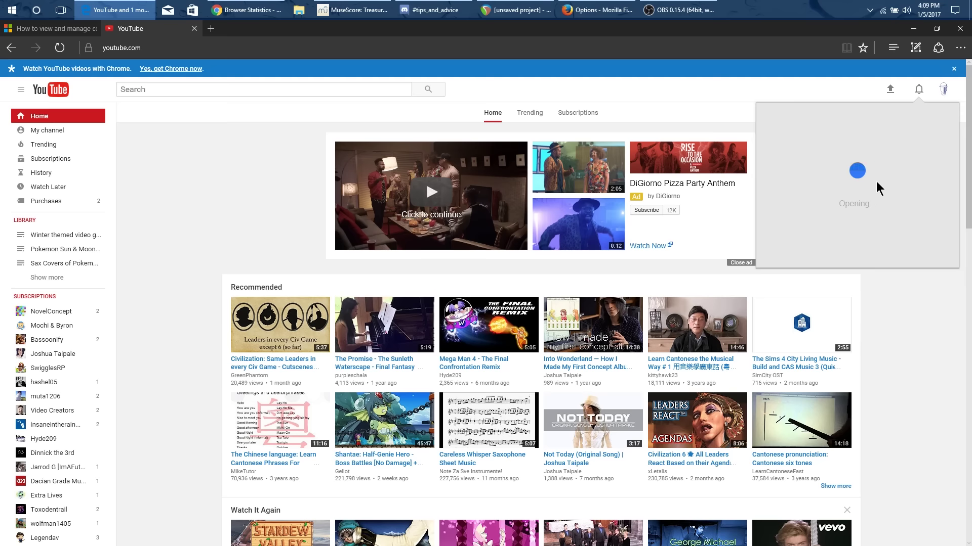
left_click(918, 90)
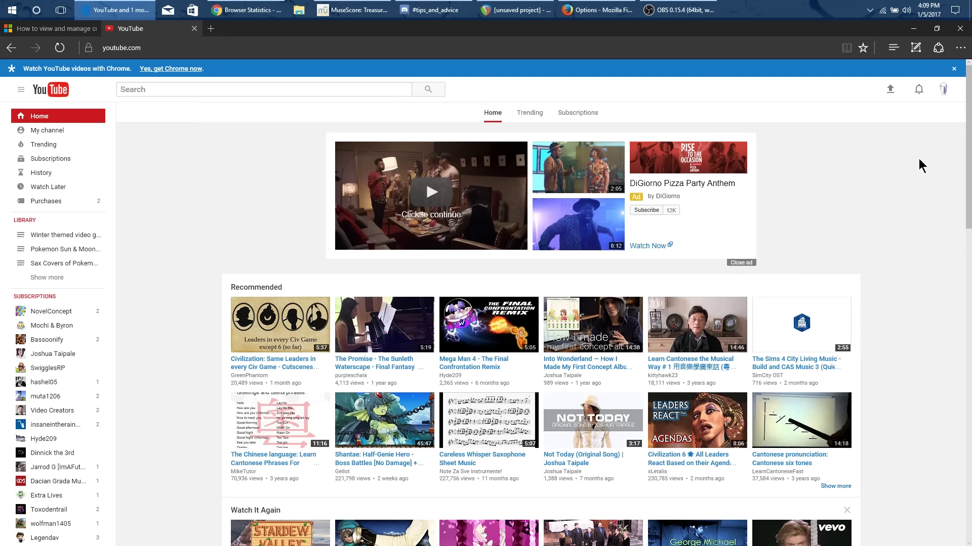
Step: Show the previously read Google+ notifications and read the first notification's comment thread
left_click(920, 89)
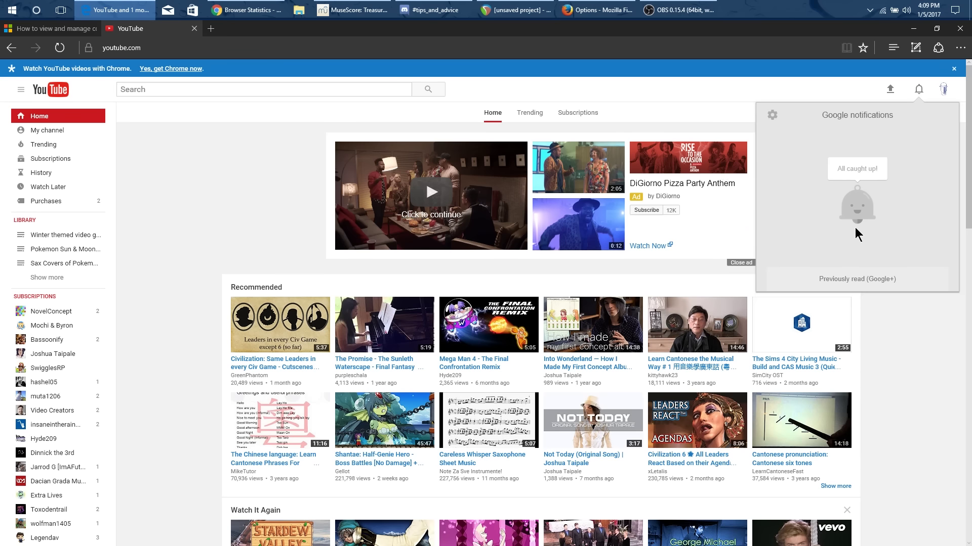
left_click(862, 279)
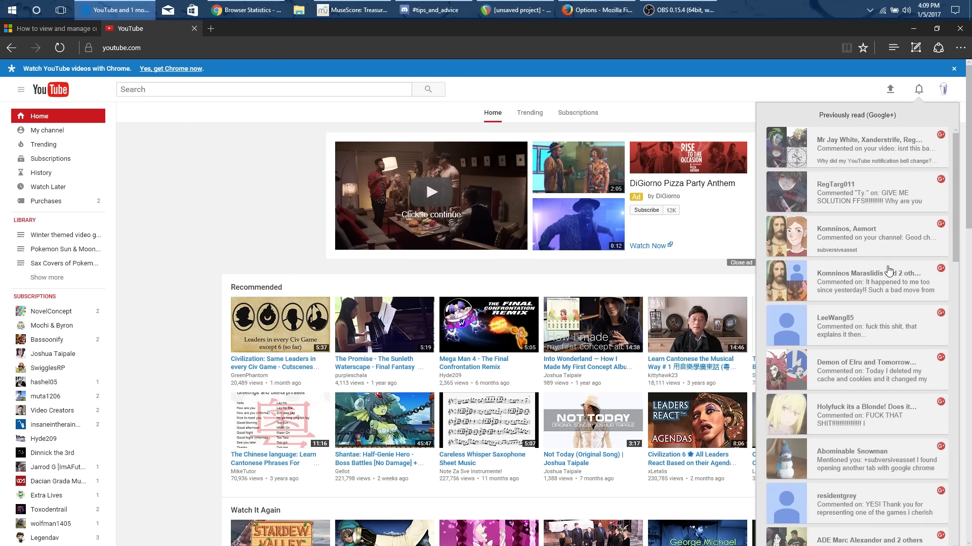
left_click(887, 160)
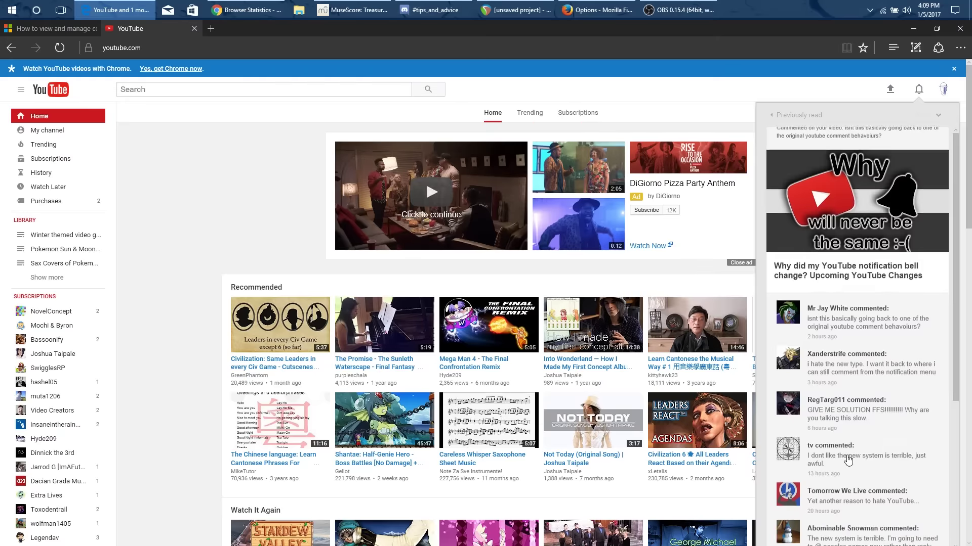
scroll(850, 481, "down", 1)
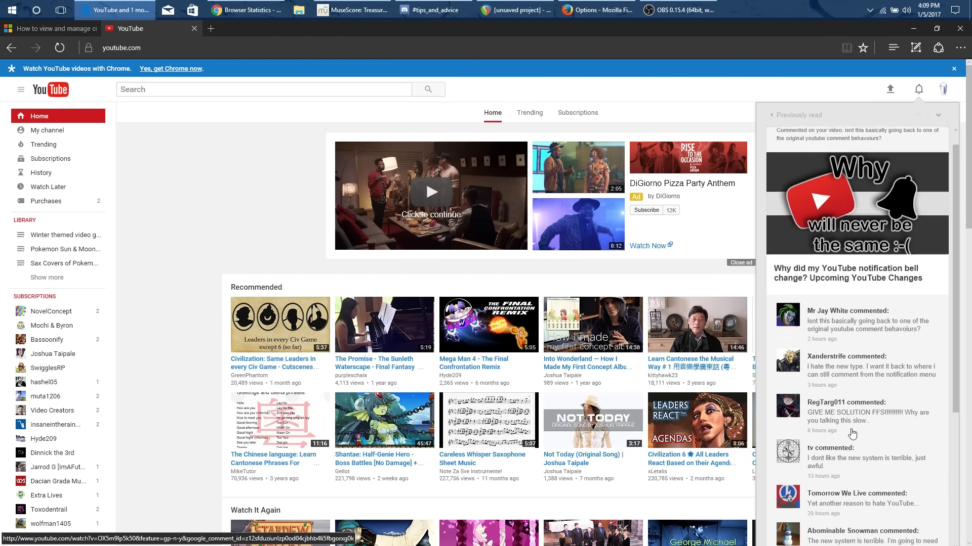
scroll(853, 433, "down", 5)
left_click(772, 115)
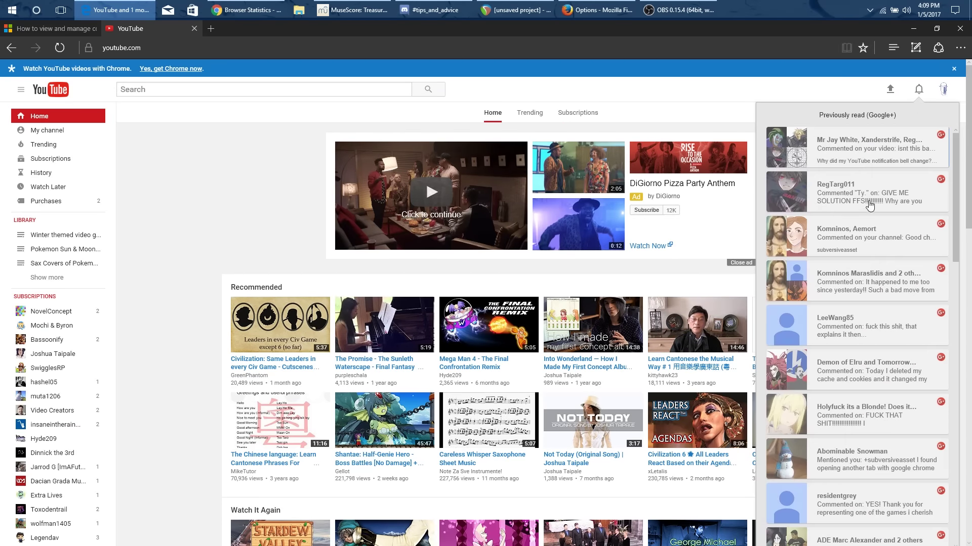
Step: Open the second thread, start and cancel a reply, close the panel, and reopen developer tools
left_click(869, 205)
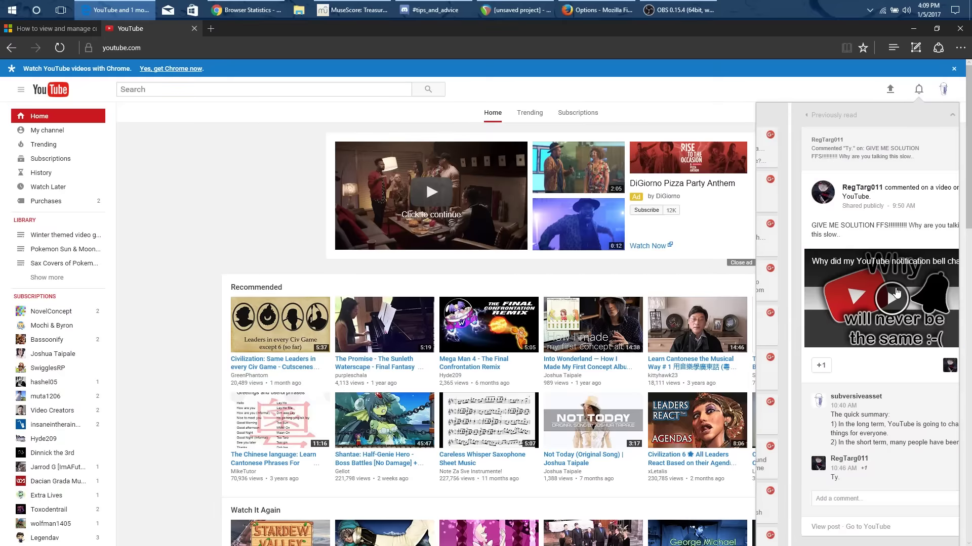
left_click(825, 499)
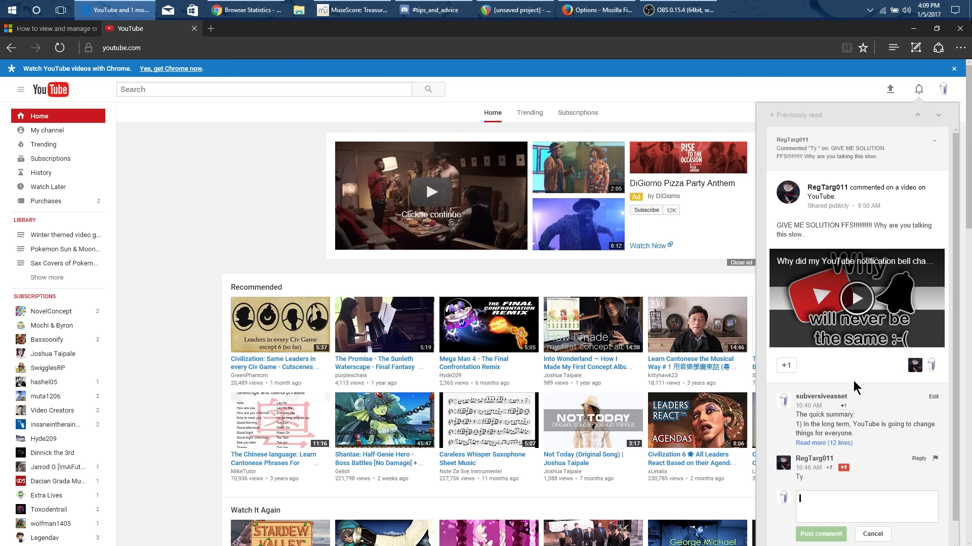
left_click(871, 537)
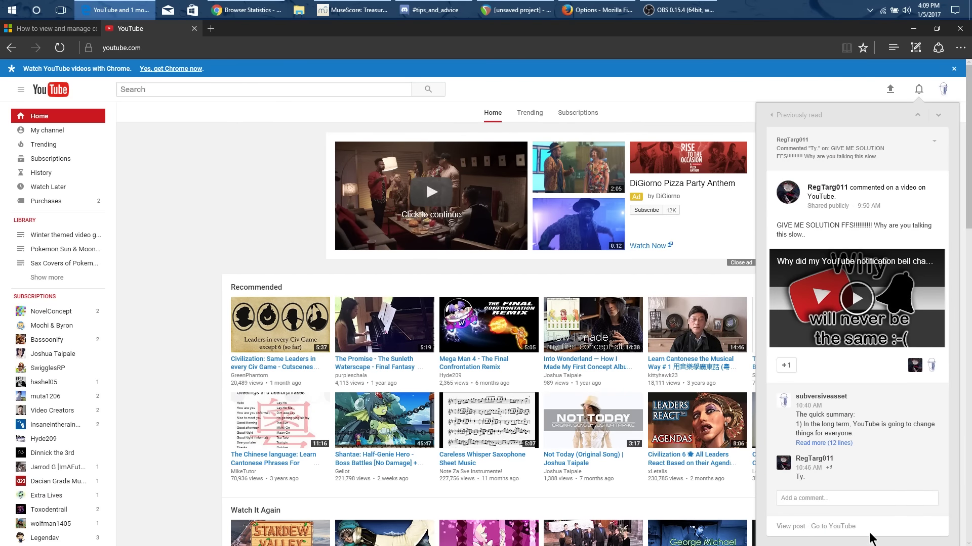
left_click(247, 197)
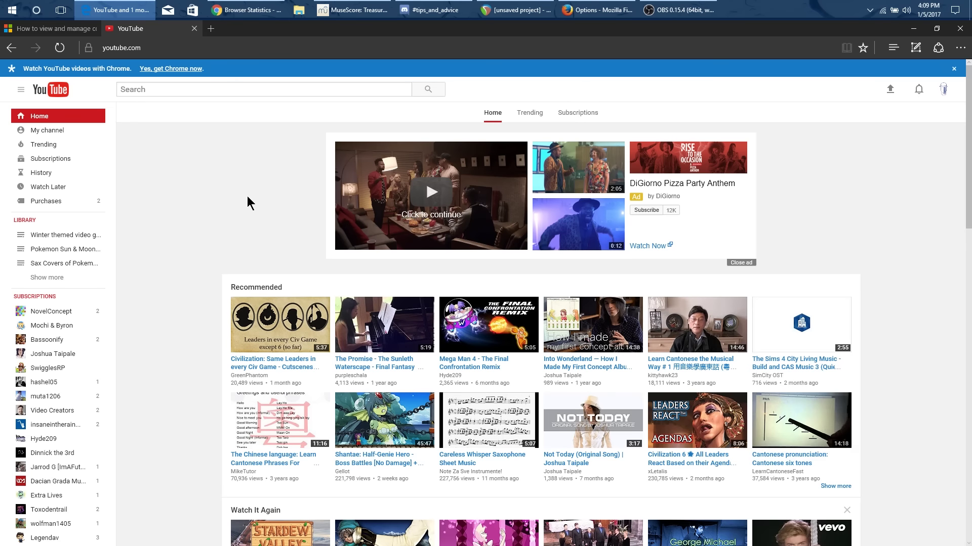
key("F12")
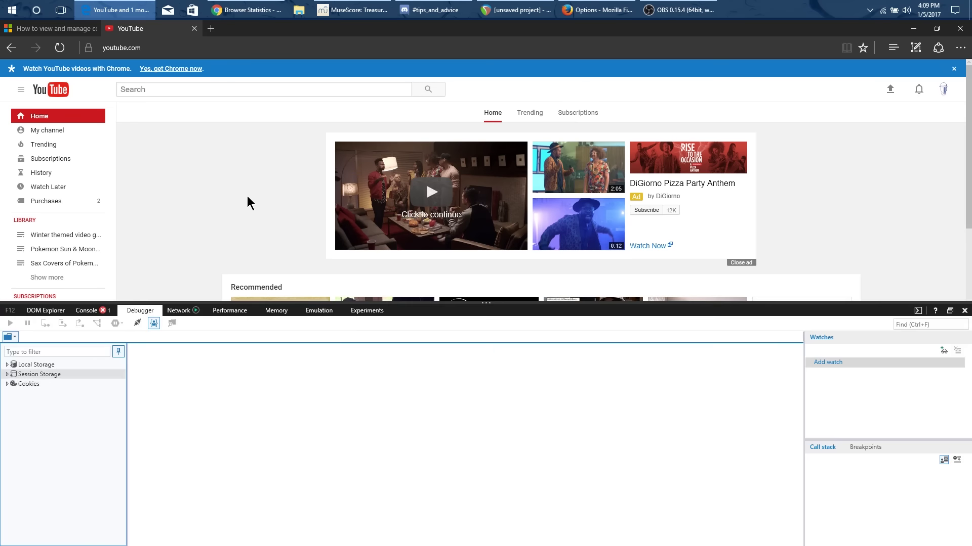
Step: Expand Cookies, open the embedded video's cookie table and try deleting VISITOR_INFO1_LIVE
left_click(10, 384)
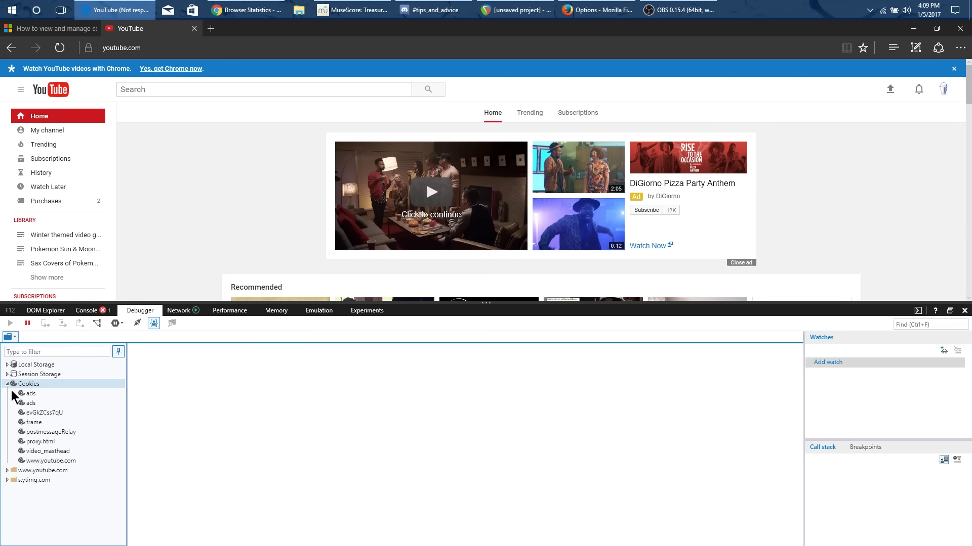
left_click(19, 403)
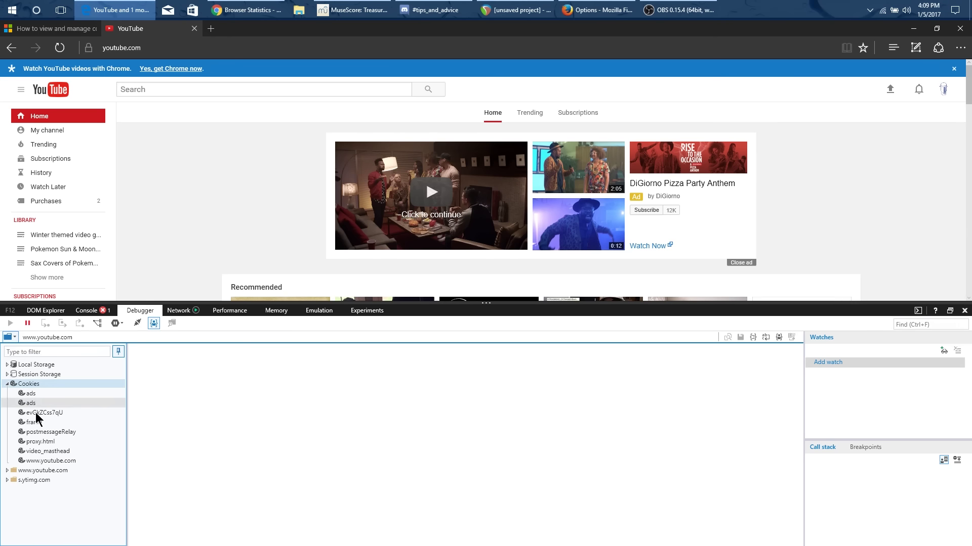
left_click(48, 413)
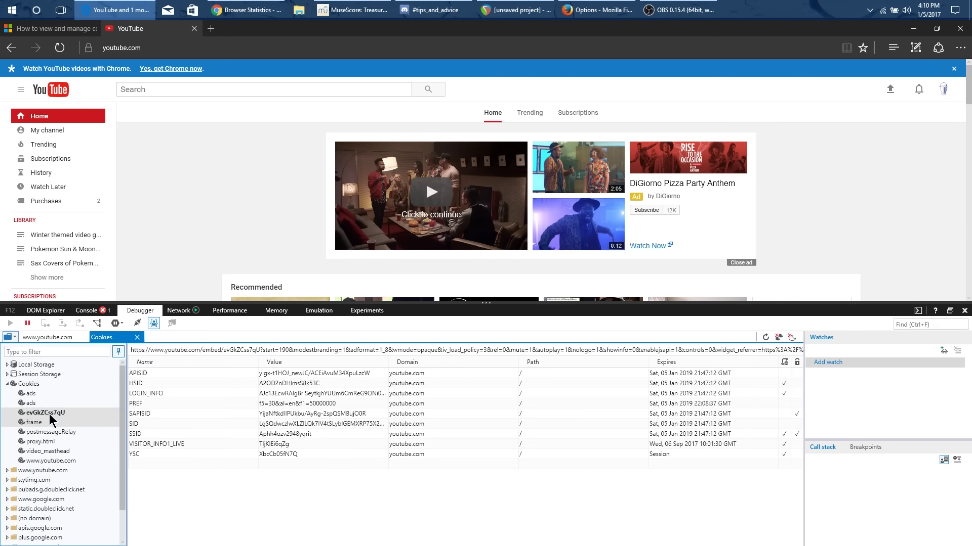
left_click(224, 445)
right_click(294, 444)
left_click(326, 461)
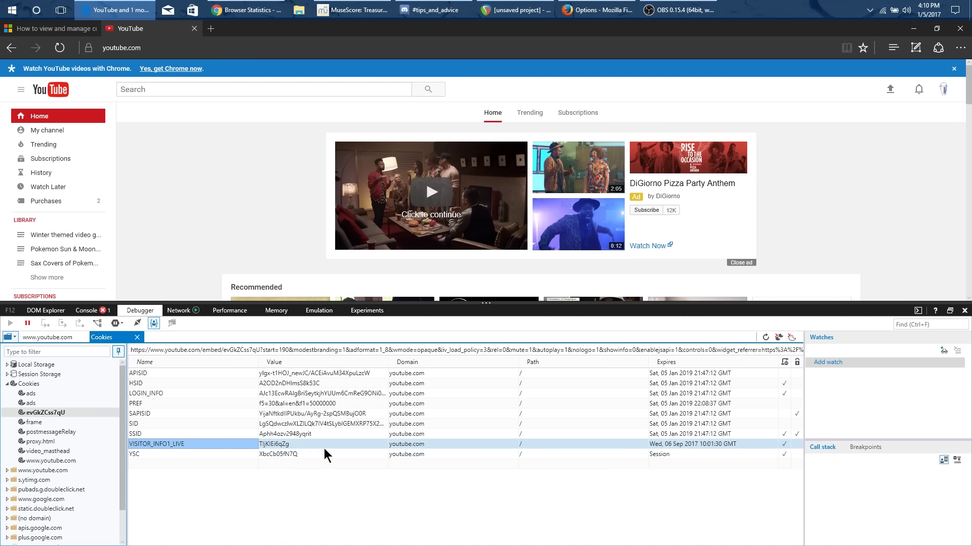
left_click(278, 446)
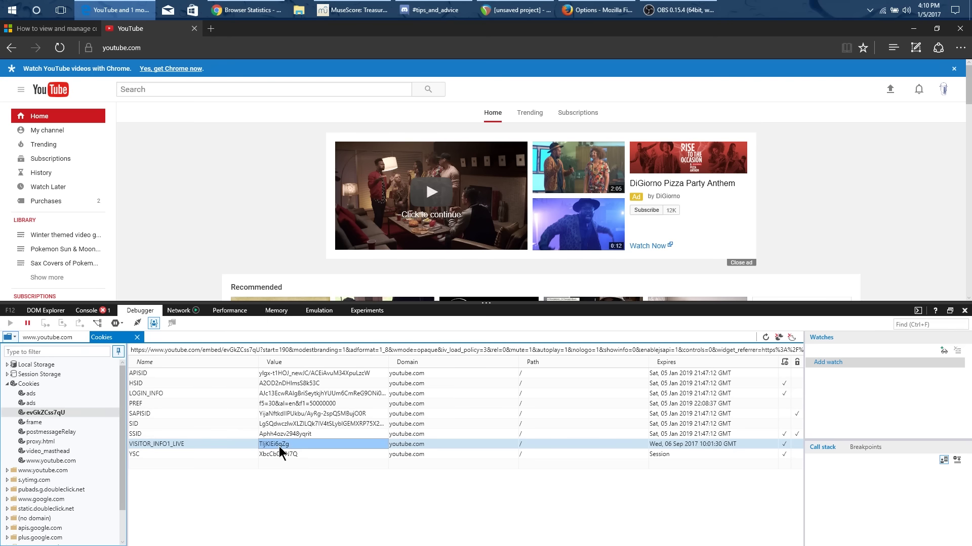
right_click(278, 447)
left_click(306, 464)
left_click(53, 461)
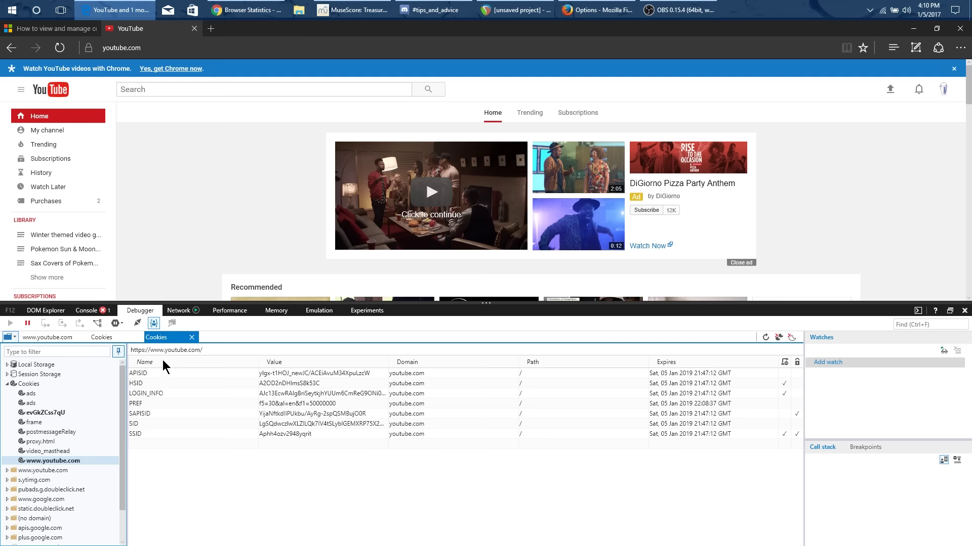
left_click(191, 337)
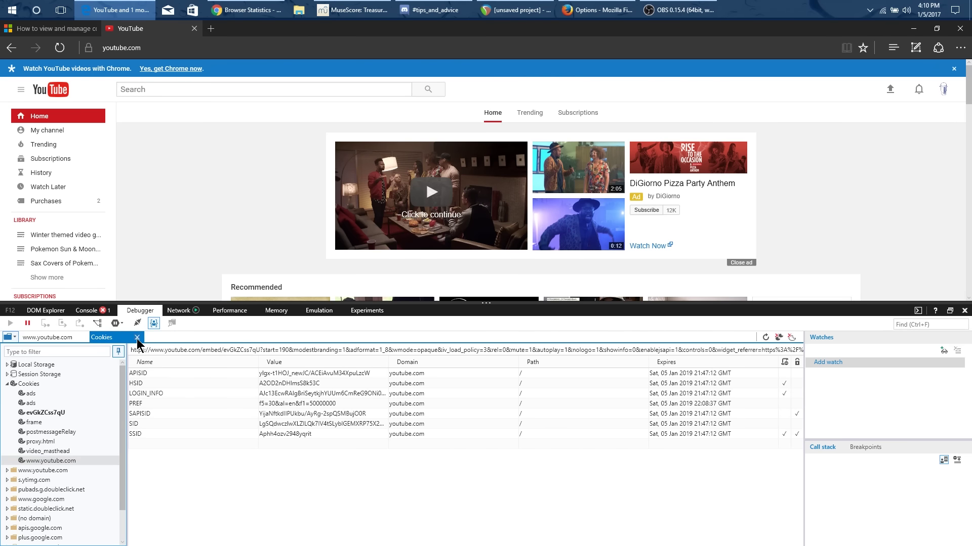
left_click(137, 337)
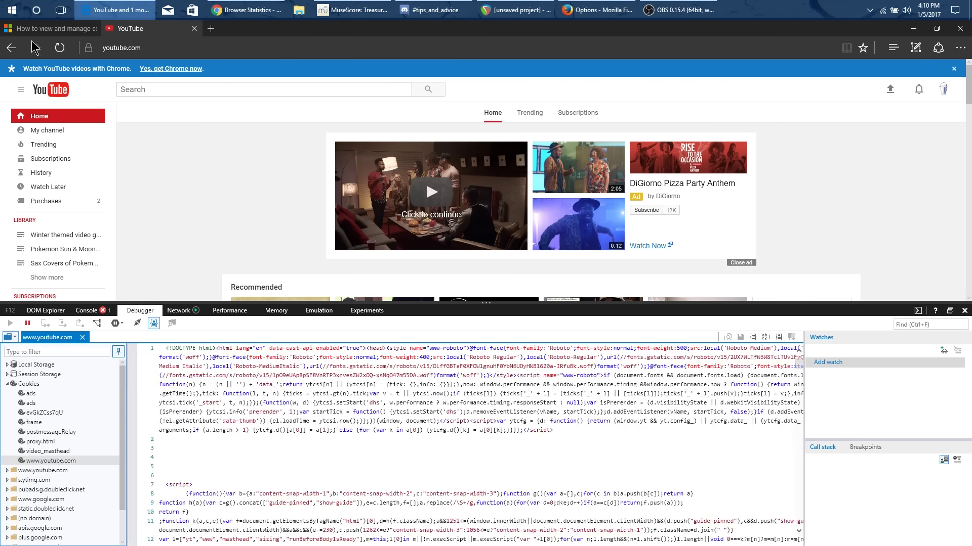
Step: Reload YouTube without the VISITOR_INFO1_LIVE cookie and close the developer tools
left_click(60, 47)
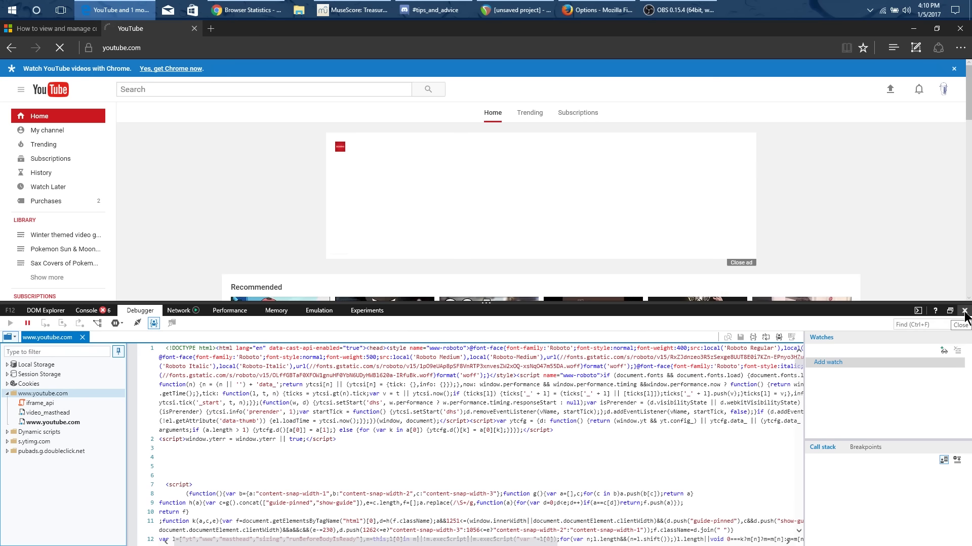
left_click(964, 311)
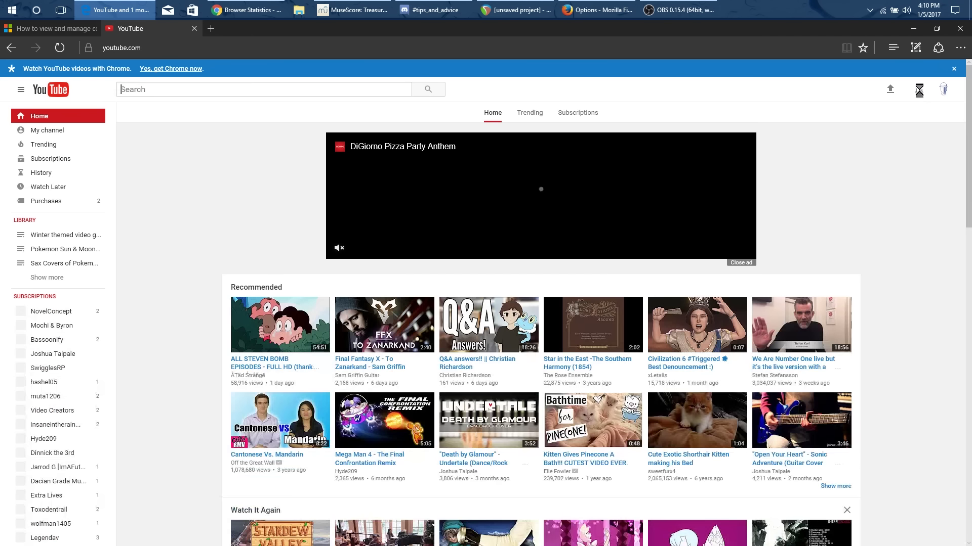
Step: Open and close YouTube's notifications panel to check it, then reopen the F12 developer tools
left_click(919, 90)
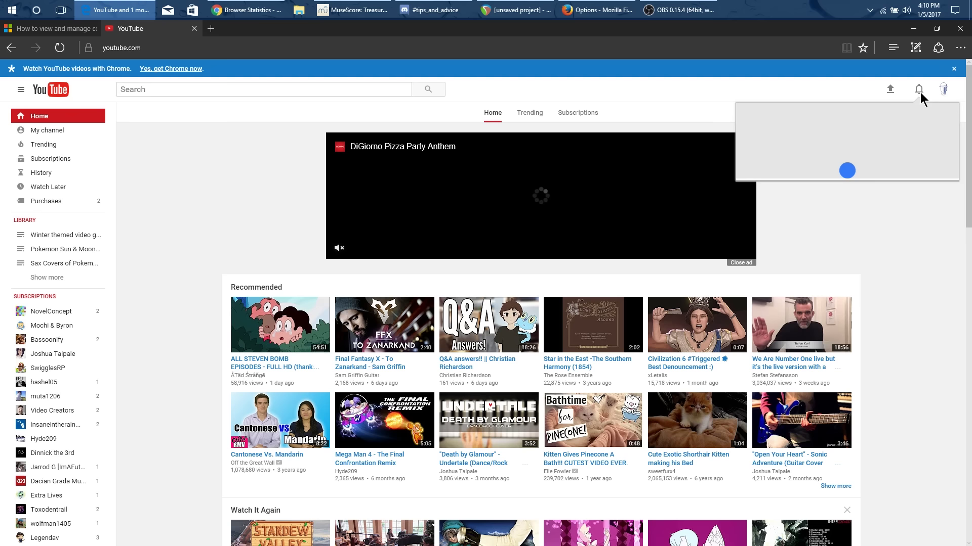
left_click(918, 92)
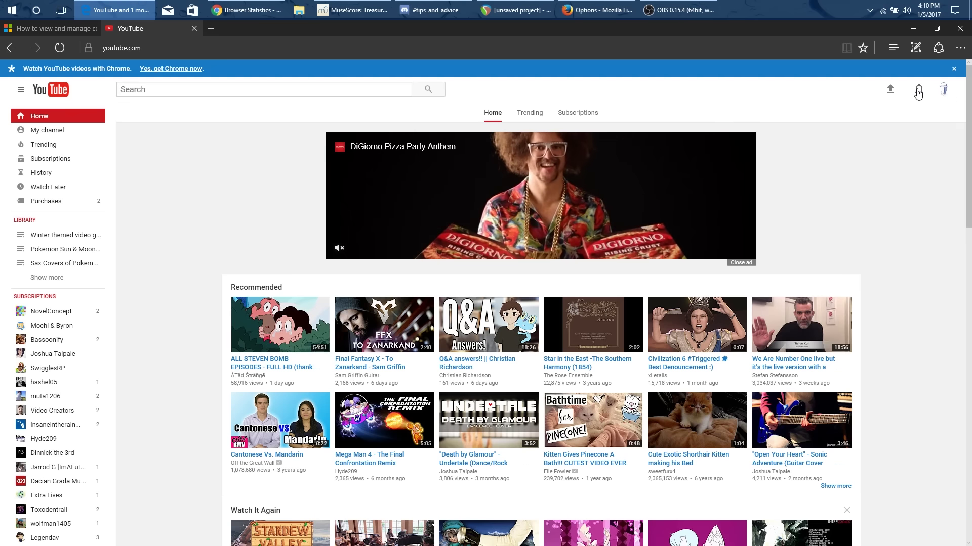
left_click(919, 91)
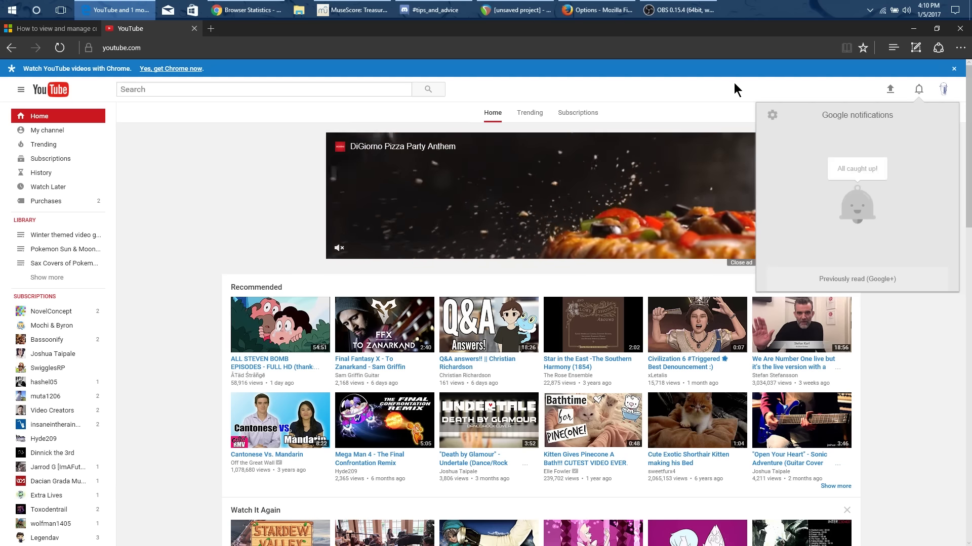
left_click(748, 88)
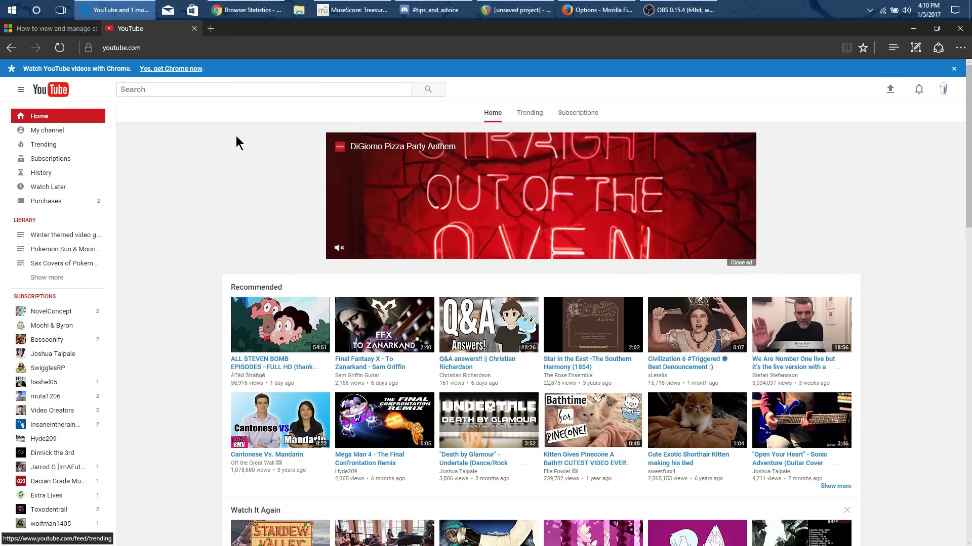
key("F12")
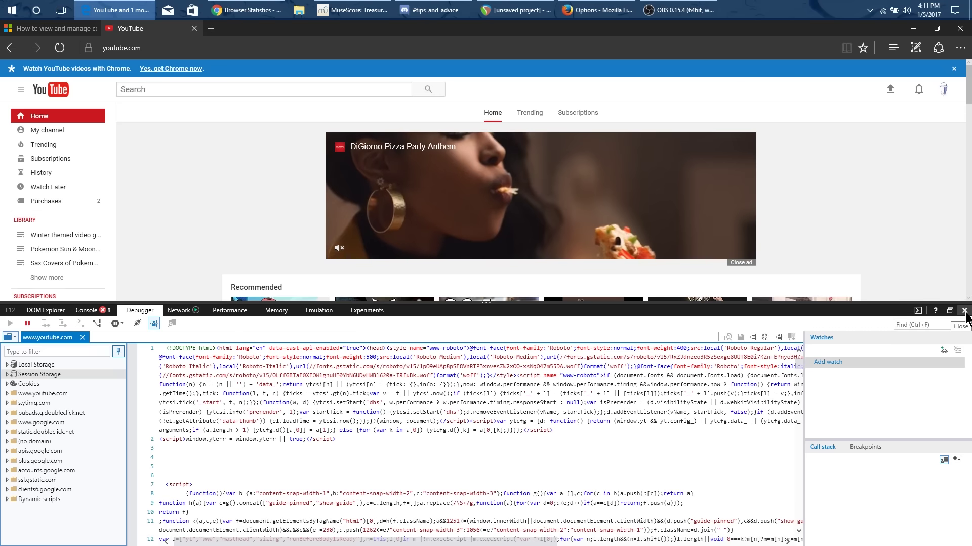
Step: Switch to YouTube in Firefox and open its notifications list
left_click(589, 12)
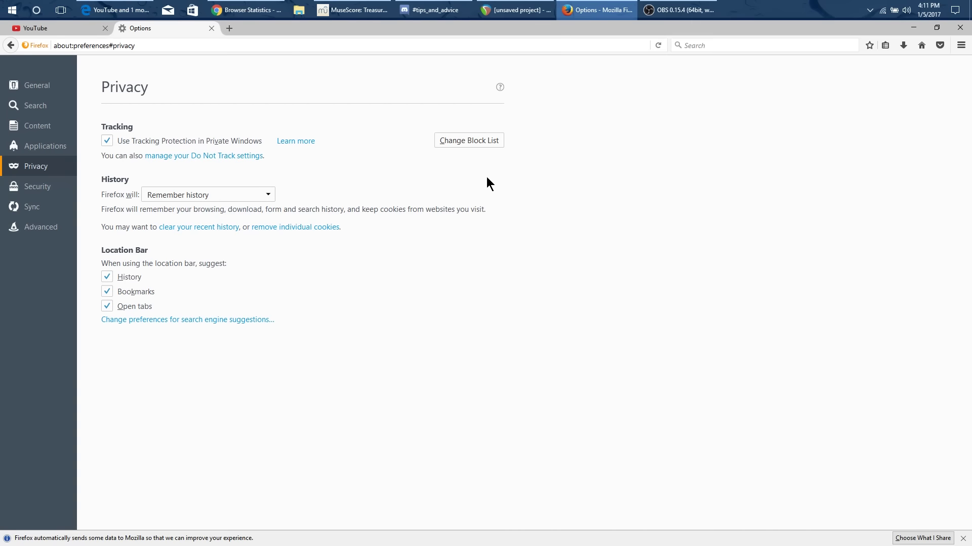
left_click(54, 30)
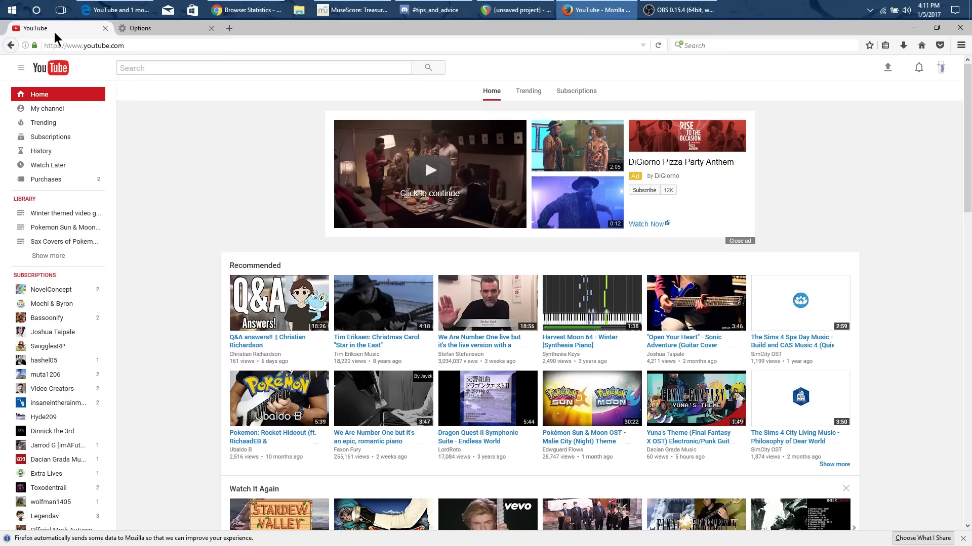
left_click(920, 72)
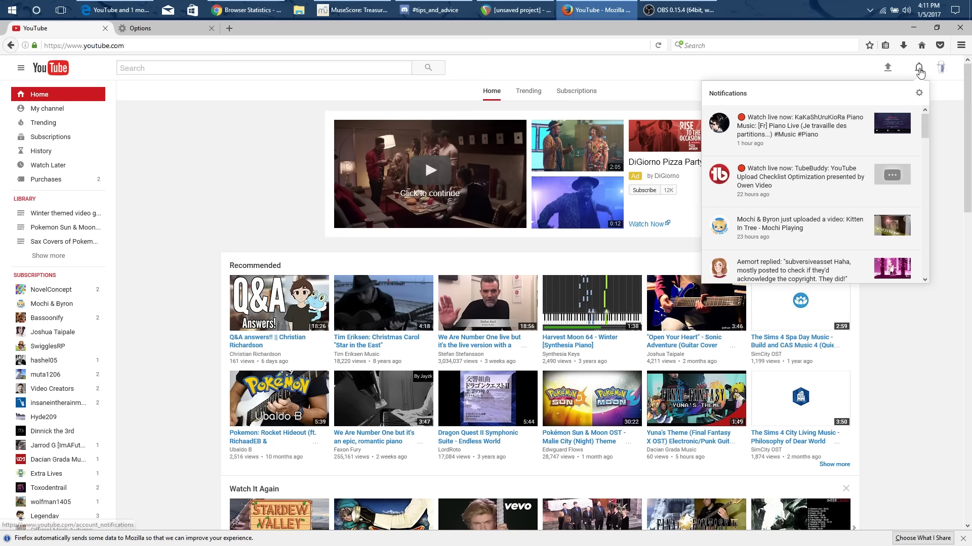
Step: Scroll through the fully loaded notifications, close the list, and bring up Firefox's main menu
scroll(815, 217, "down", 2)
scroll(820, 217, "down", 1)
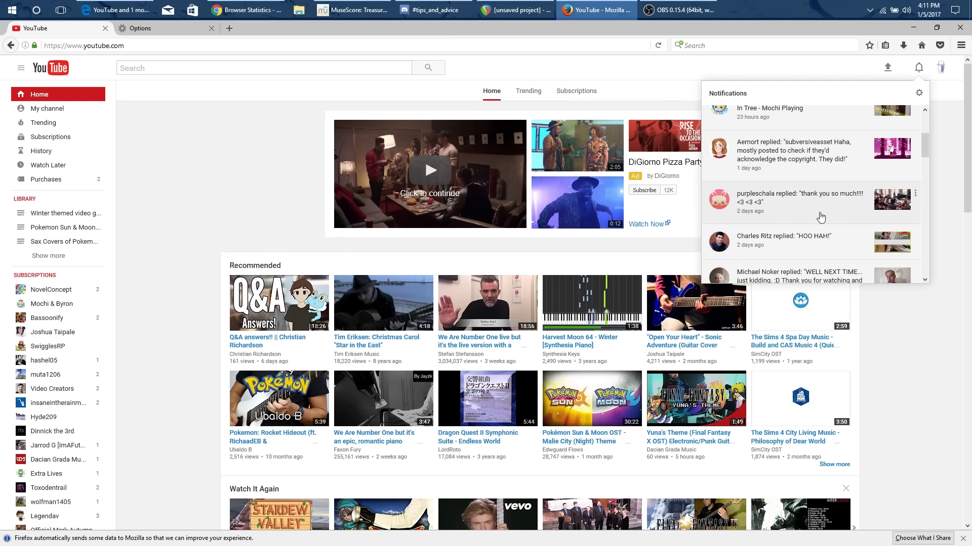
scroll(821, 218, "down", 5)
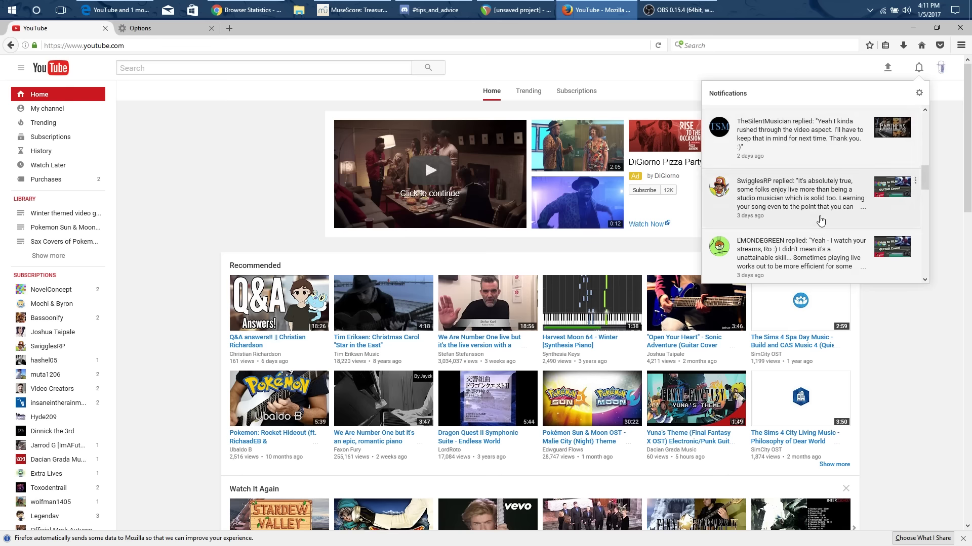
scroll(820, 221, "down", 5)
scroll(821, 222, "up", 8)
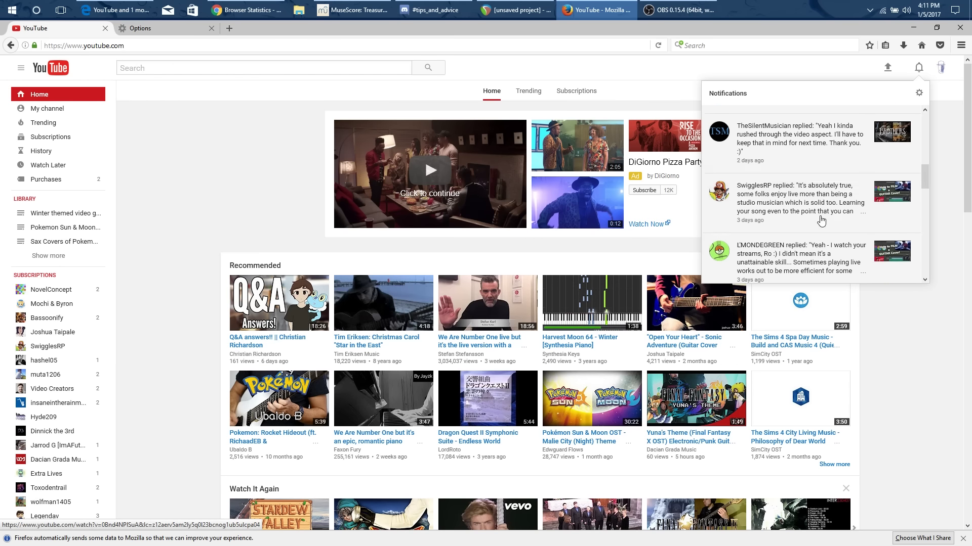
scroll(822, 224, "up", 8)
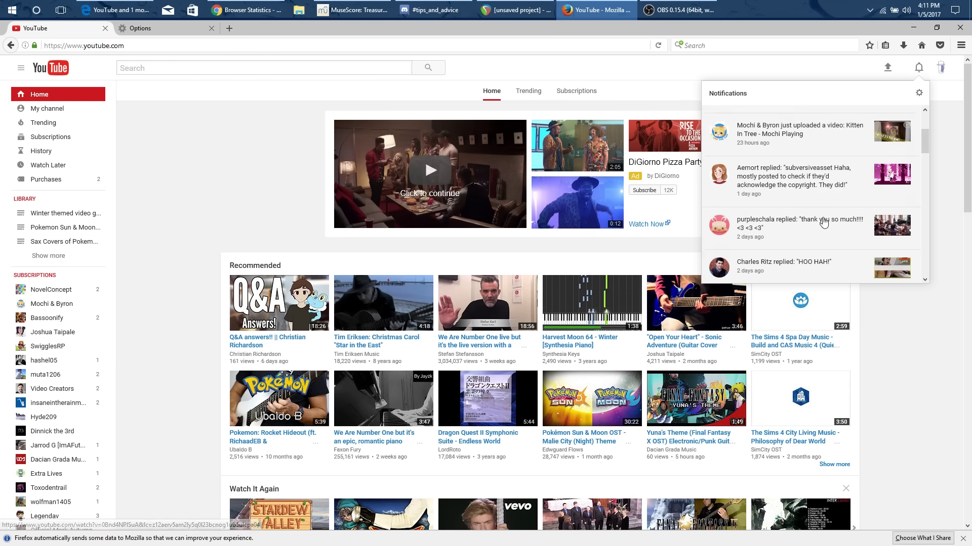
left_click(170, 139)
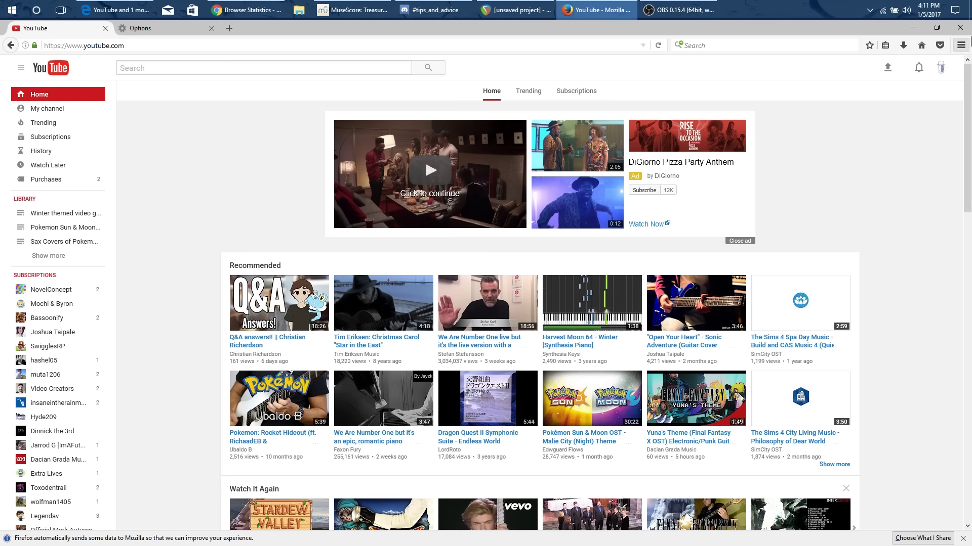
left_click(961, 46)
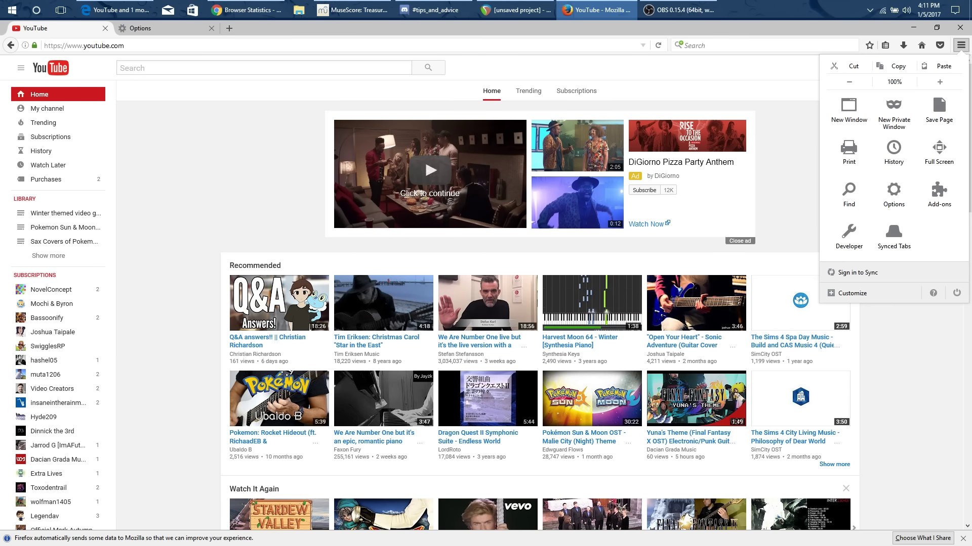
Step: Go through Firefox's Options to the Privacy page and bring up the stored cookies list
left_click(893, 197)
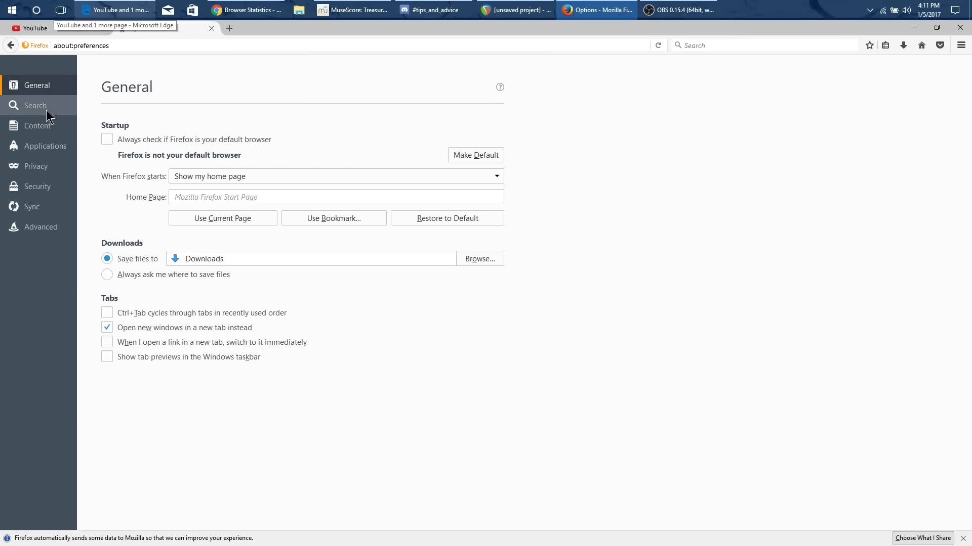
left_click(45, 127)
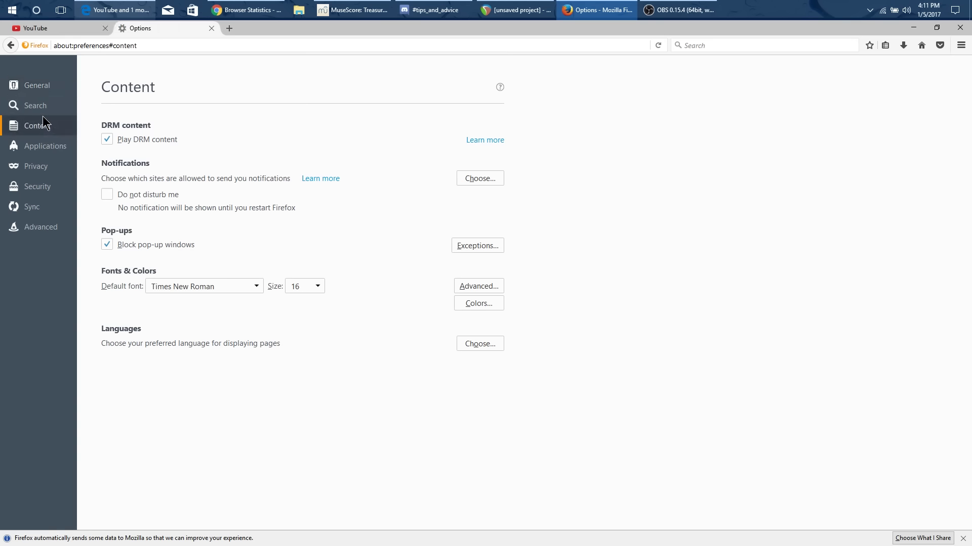
left_click(43, 187)
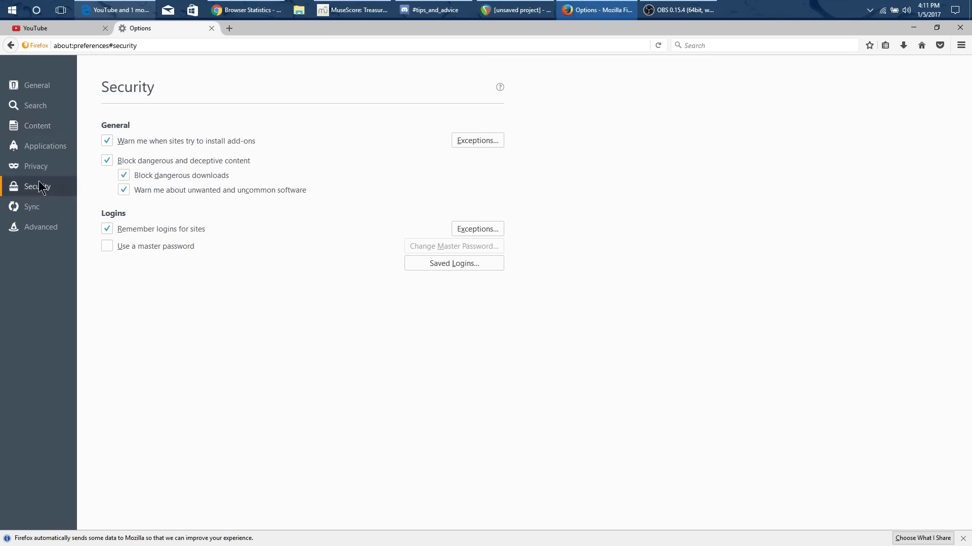
left_click(40, 170)
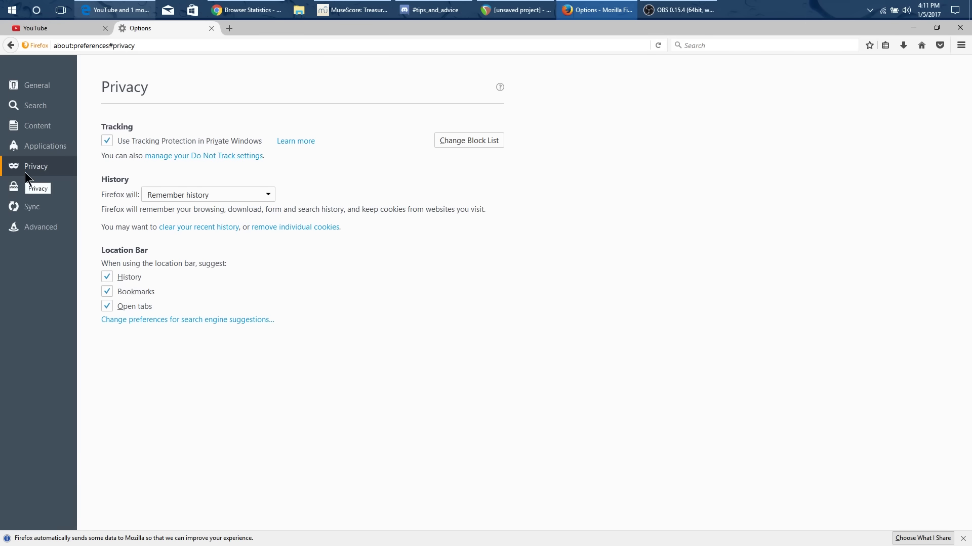
left_click(319, 227)
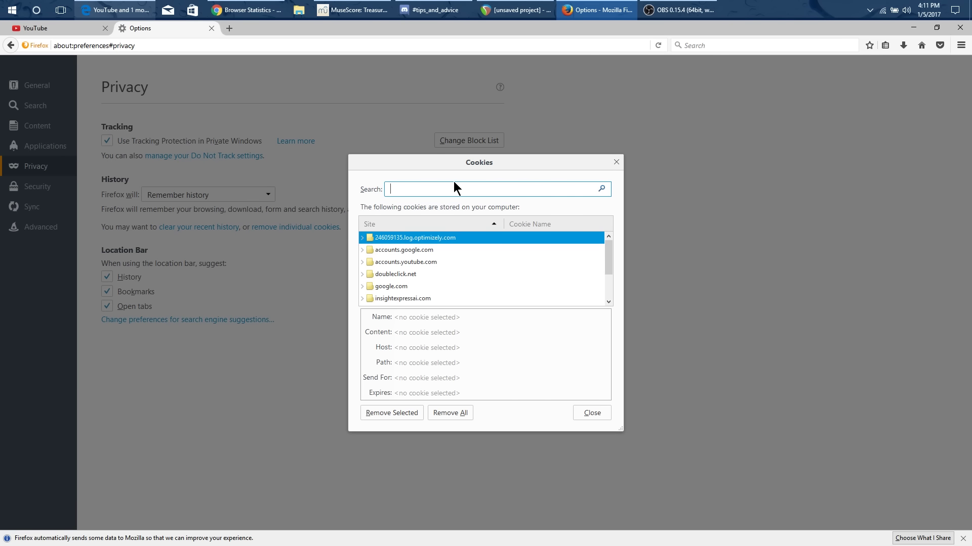
Step: Filter cookies by 'youtube', remove only youtube.com's VISITOR_INFO1_LIVE cookie, and return to YouTube
type("youtube")
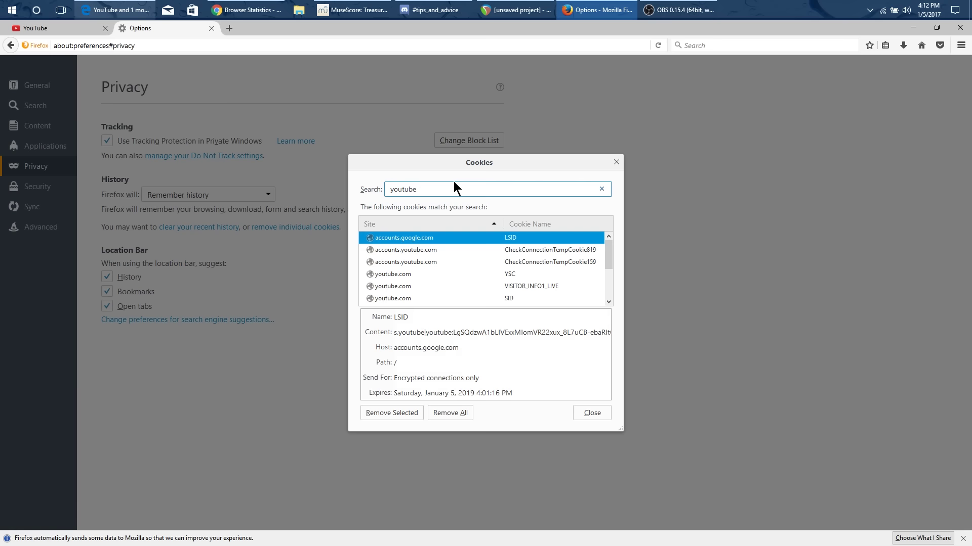
scroll(457, 255, "down", 2)
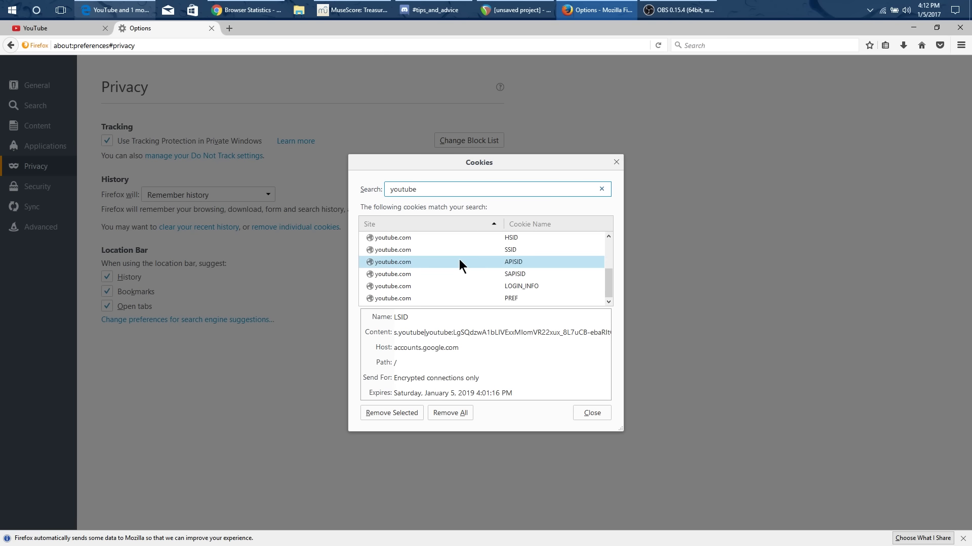
scroll(460, 259, "up", 3)
left_click(547, 286)
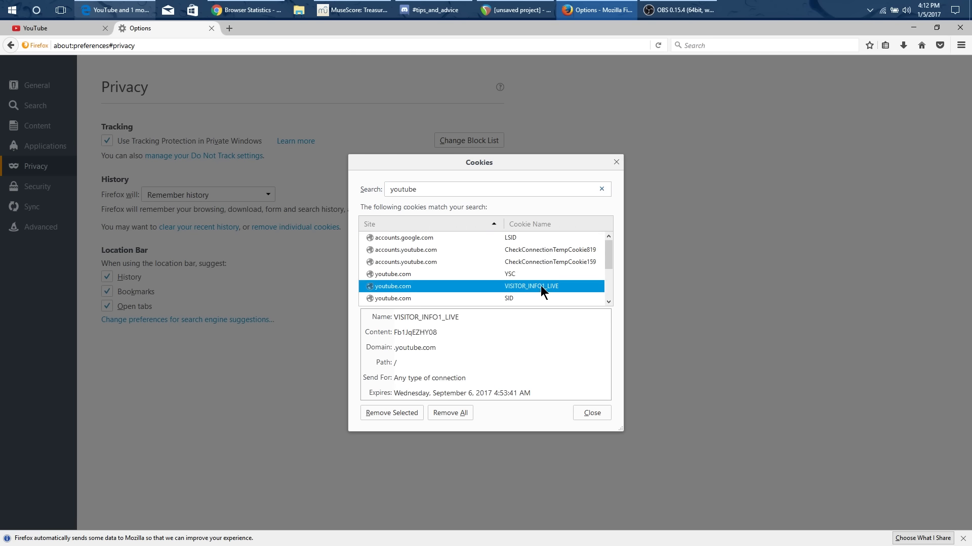
left_click(383, 415)
scroll(451, 248, "down", 2)
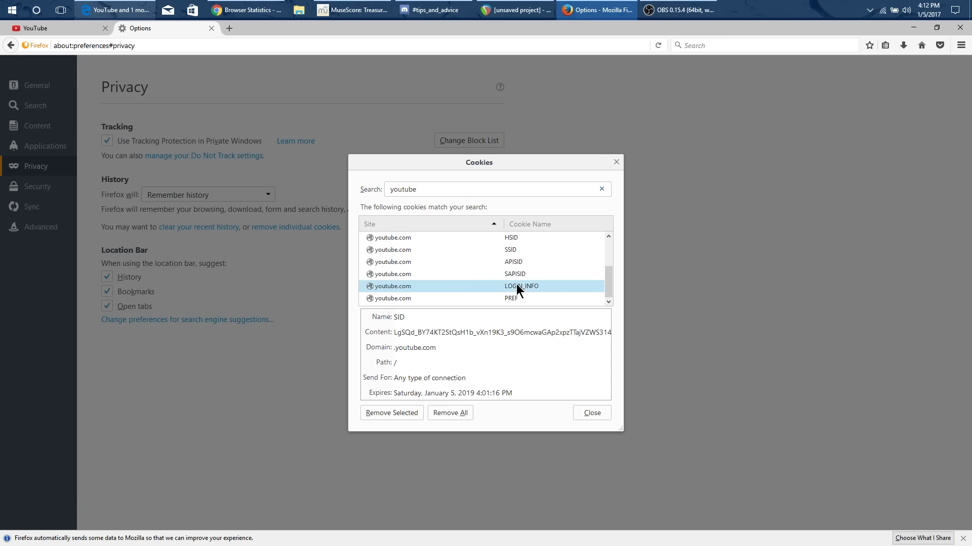
left_click(584, 415)
left_click(34, 28)
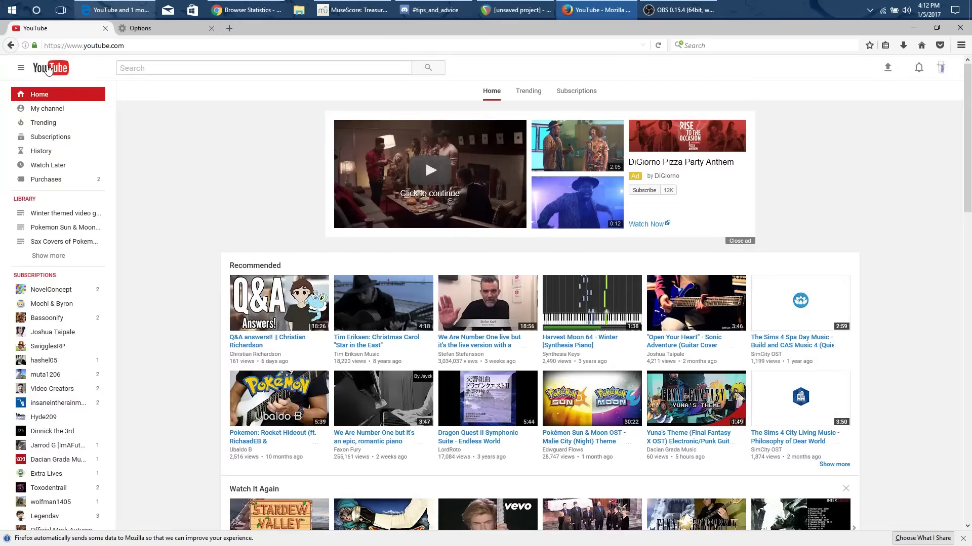
Step: Reload YouTube and show the 'Previously read (Google+)' notifications in the bell panel
left_click(657, 45)
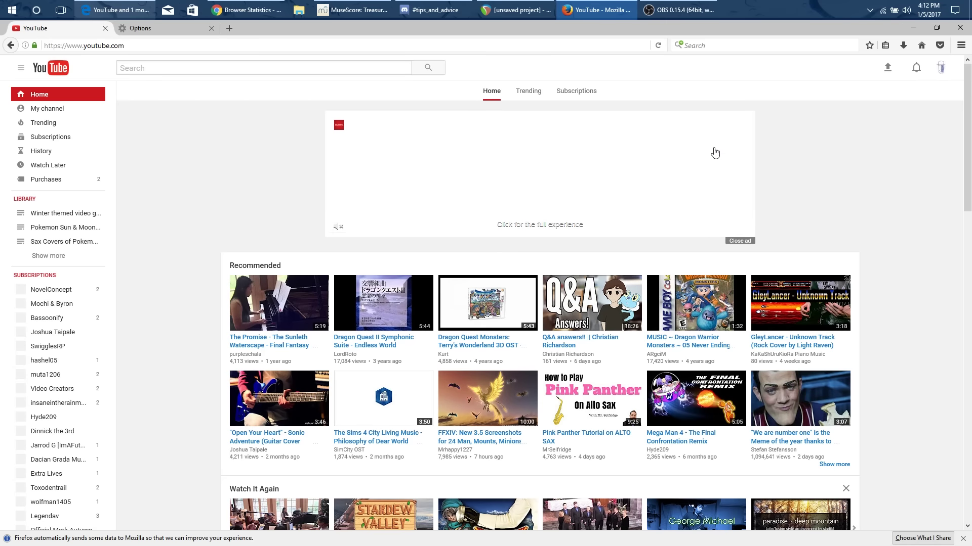
left_click(917, 71)
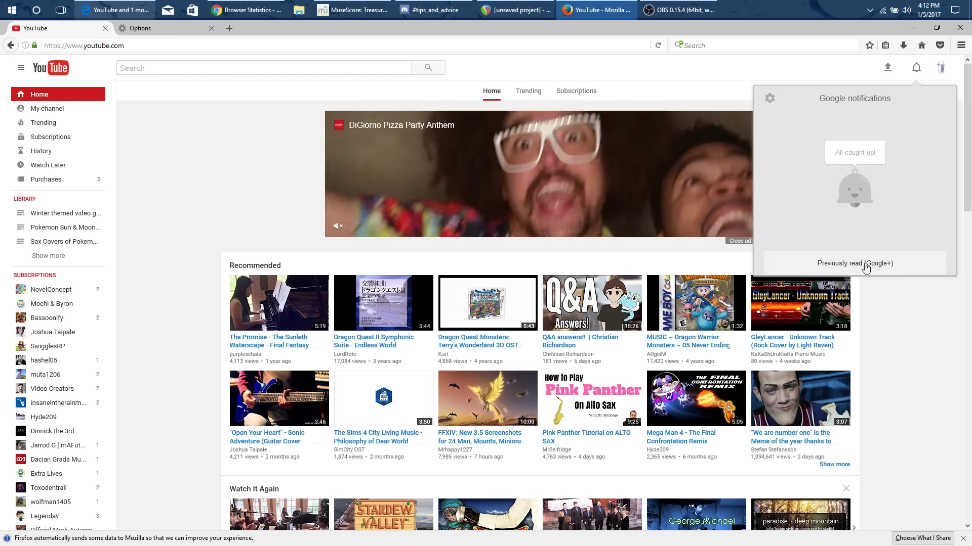
left_click(866, 263)
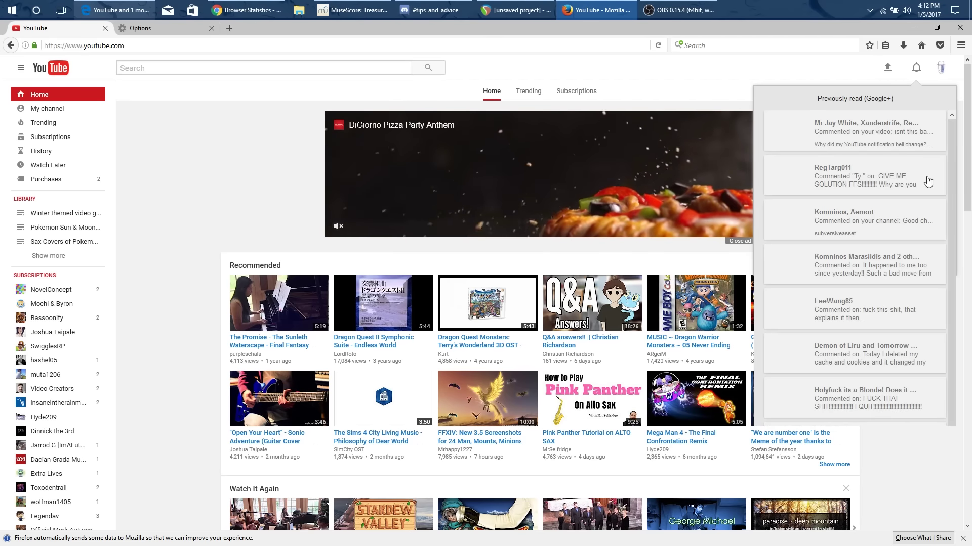
left_click(801, 69)
Step: Remove the recreated VISITOR_INFO1_LIVE cookie from Firefox's stored cookies and return to YouTube
left_click(137, 31)
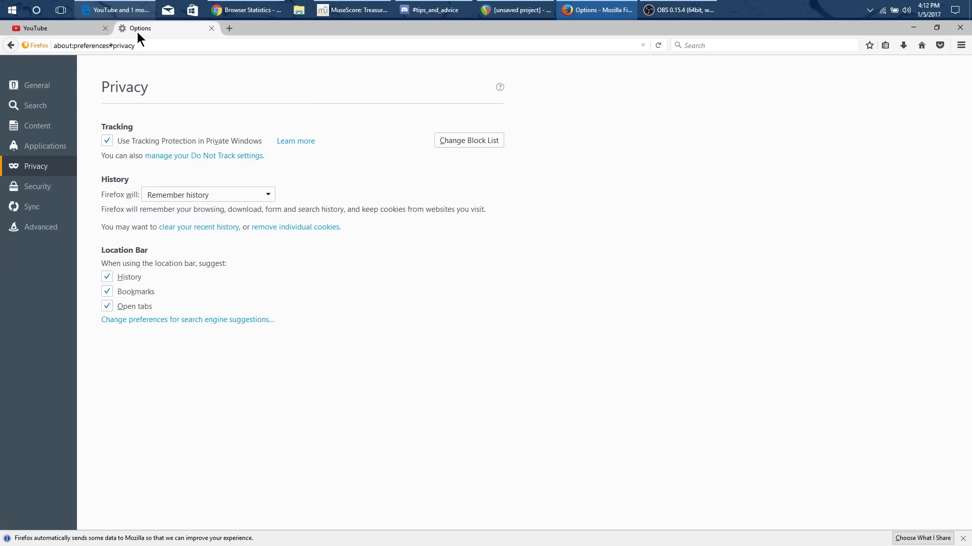
left_click(328, 226)
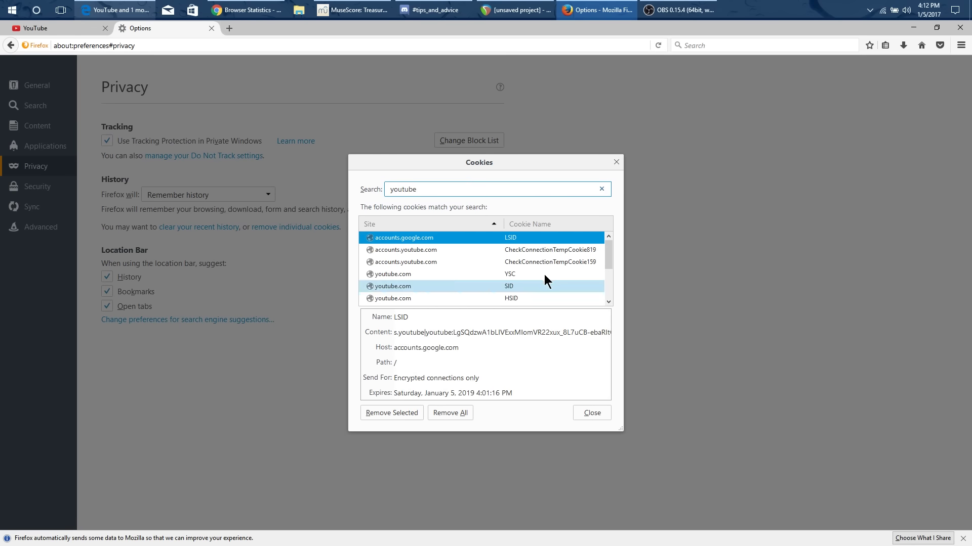
scroll(546, 283, "down", 2)
left_click(546, 287)
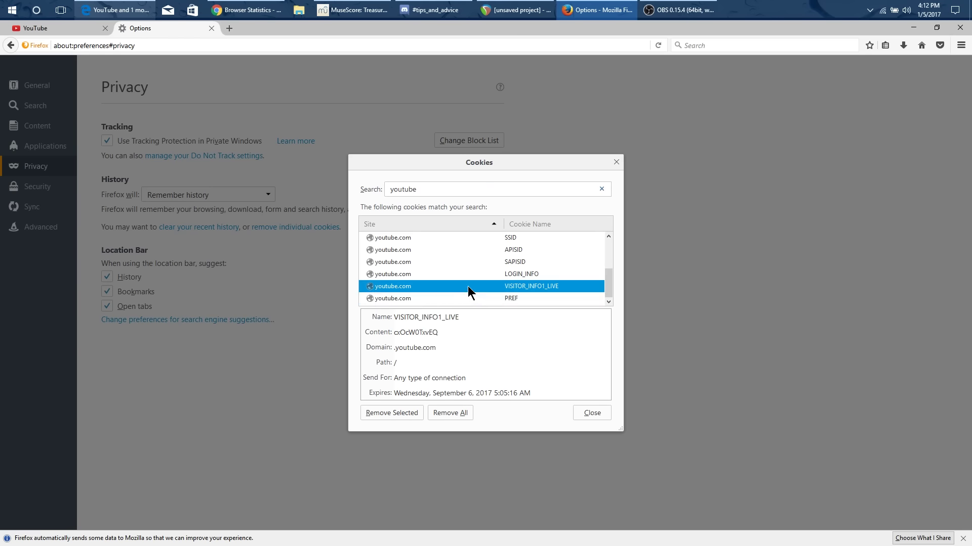
left_click(400, 417)
left_click(60, 24)
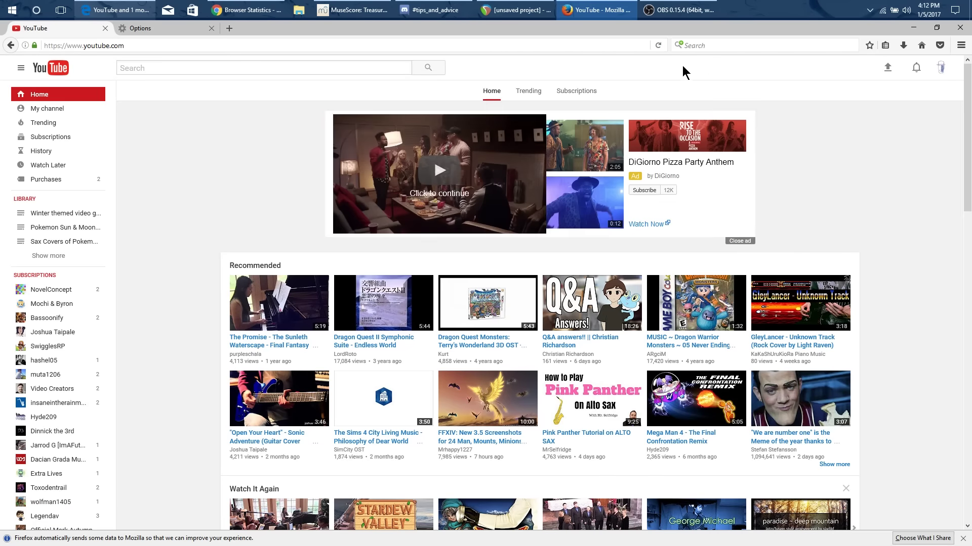
Step: Reload YouTube, view its new-style notifications, then revisit the Cookies list showing a fresh VISITOR_INFO1_LIVE
left_click(656, 48)
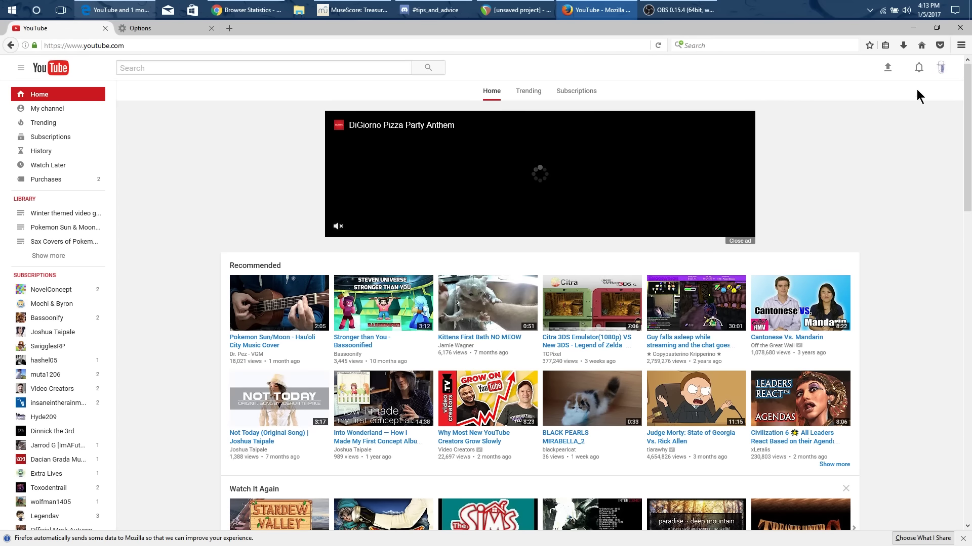
left_click(917, 69)
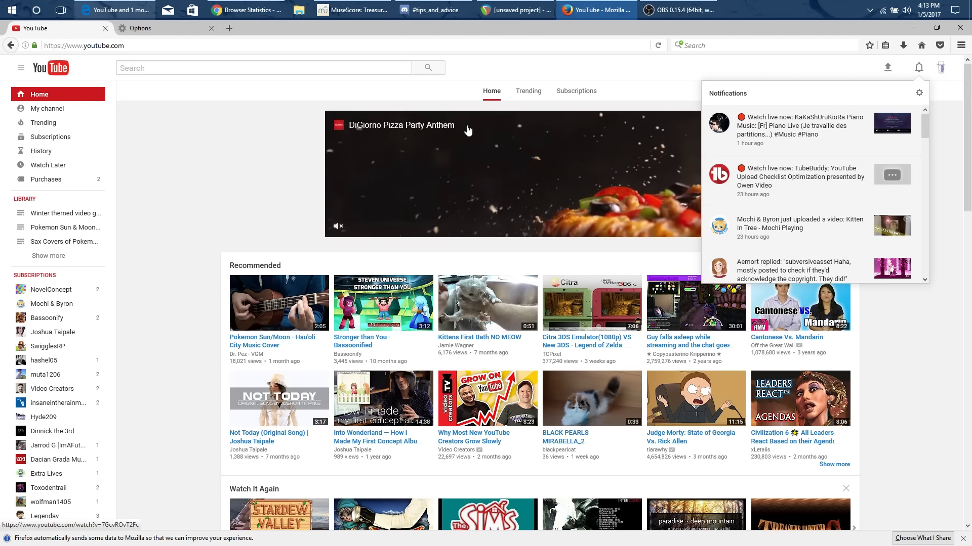
left_click(151, 28)
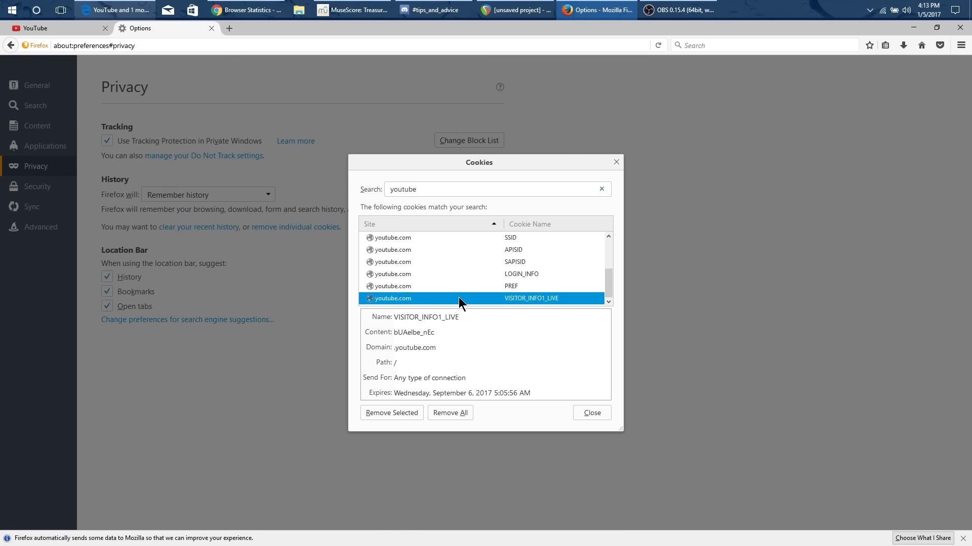
Step: Remove the fresh VISITOR_INFO1_LIVE cookie and reload the YouTube page
left_click(400, 409)
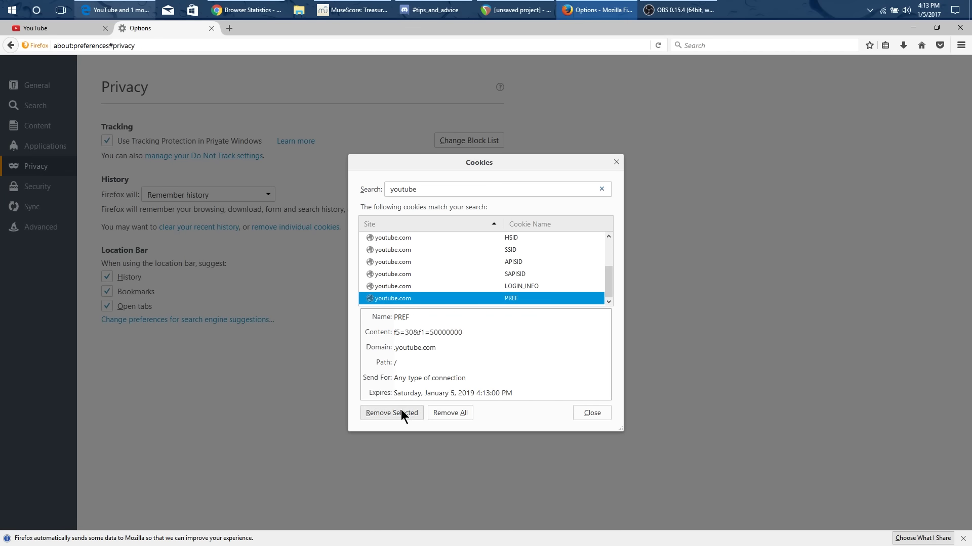
left_click(61, 30)
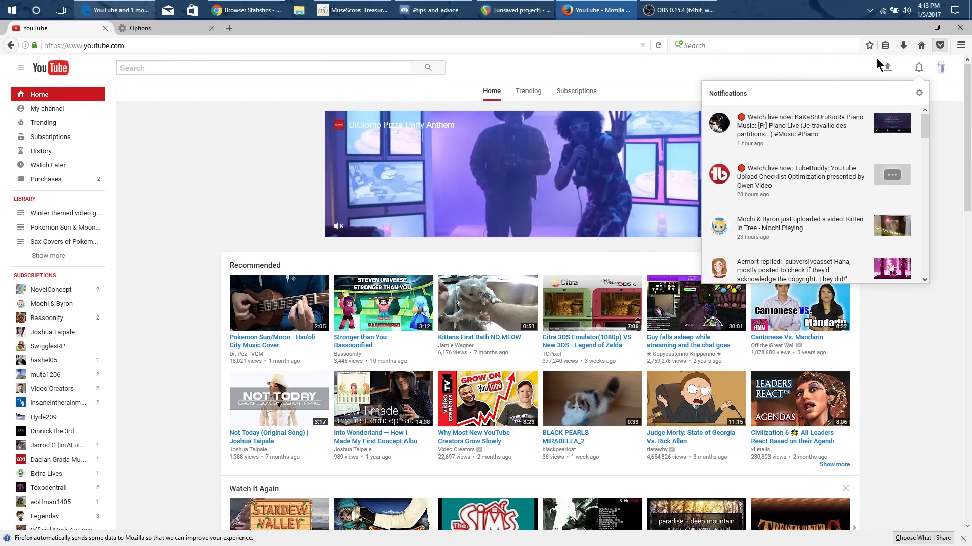
left_click(658, 45)
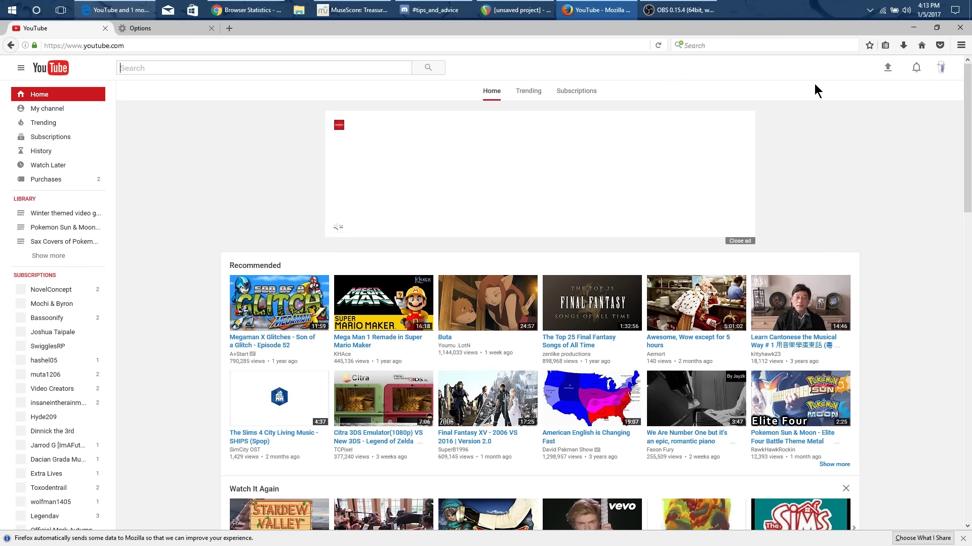
Step: Open the notifications panel once loaded and show the previously read Google+ notifications
left_click(916, 72)
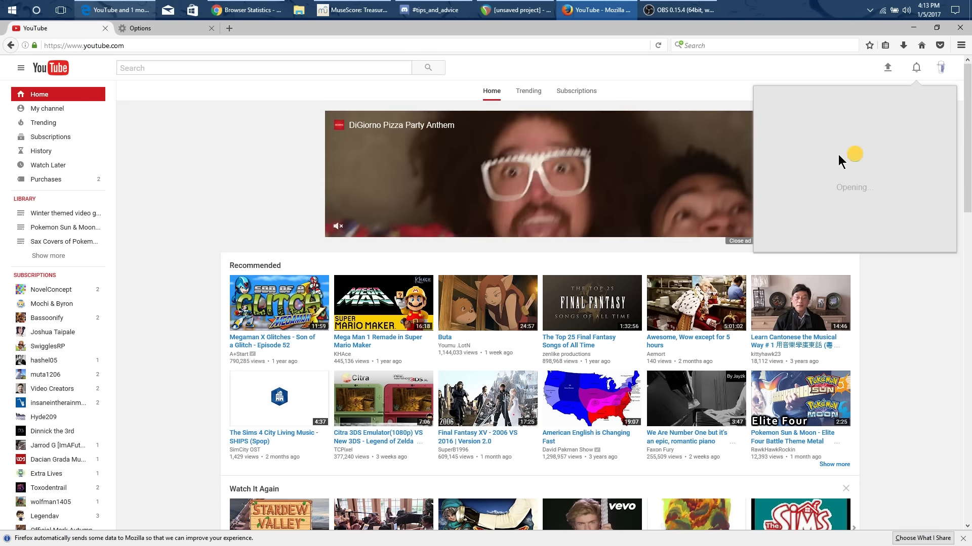
left_click(844, 82)
left_click(917, 69)
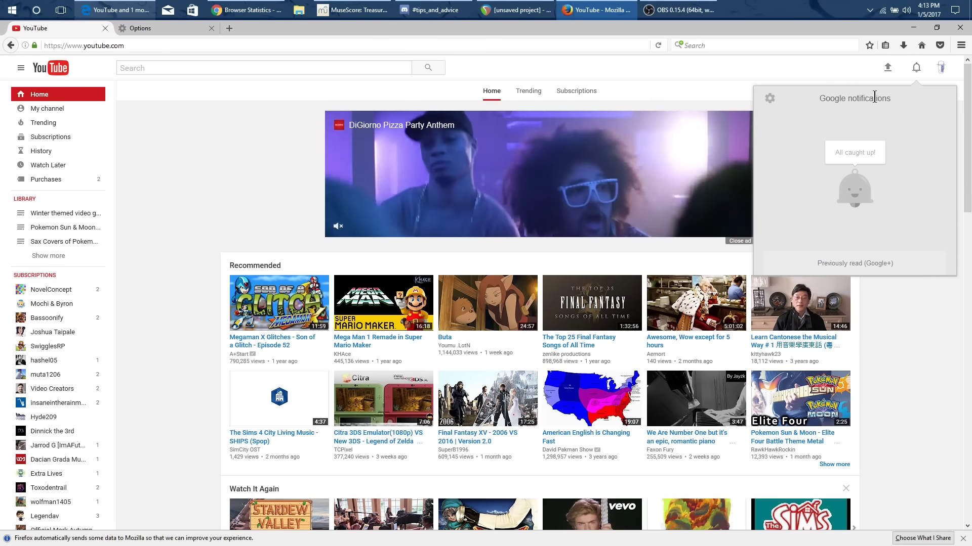
left_click(844, 264)
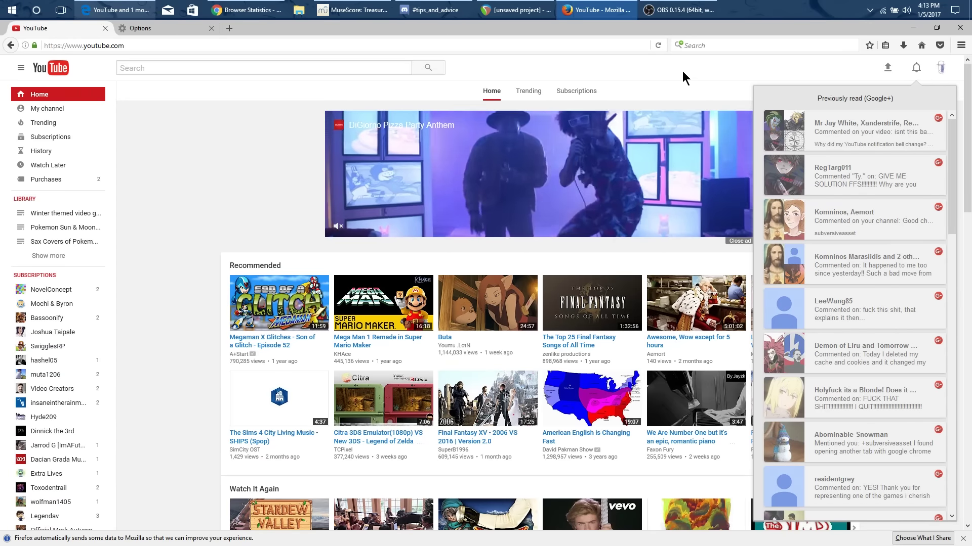
left_click(682, 72)
Step: In Chrome, load the YouTube home page and check its notifications panel
left_click(247, 9)
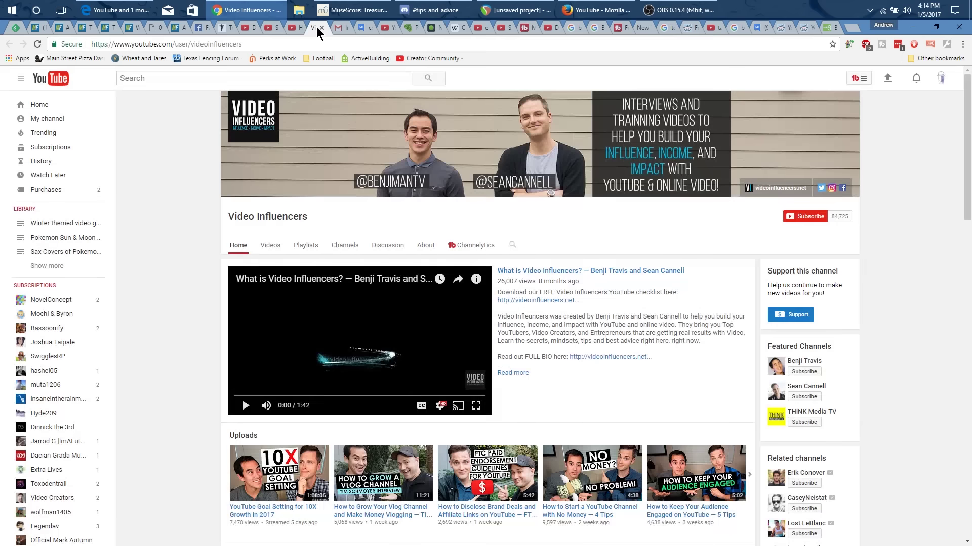
left_click(39, 110)
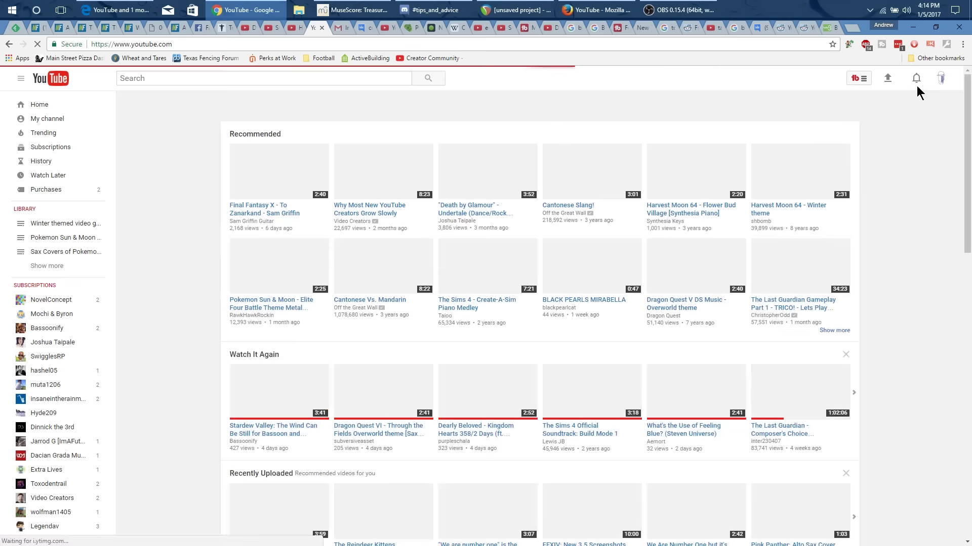
left_click(916, 79)
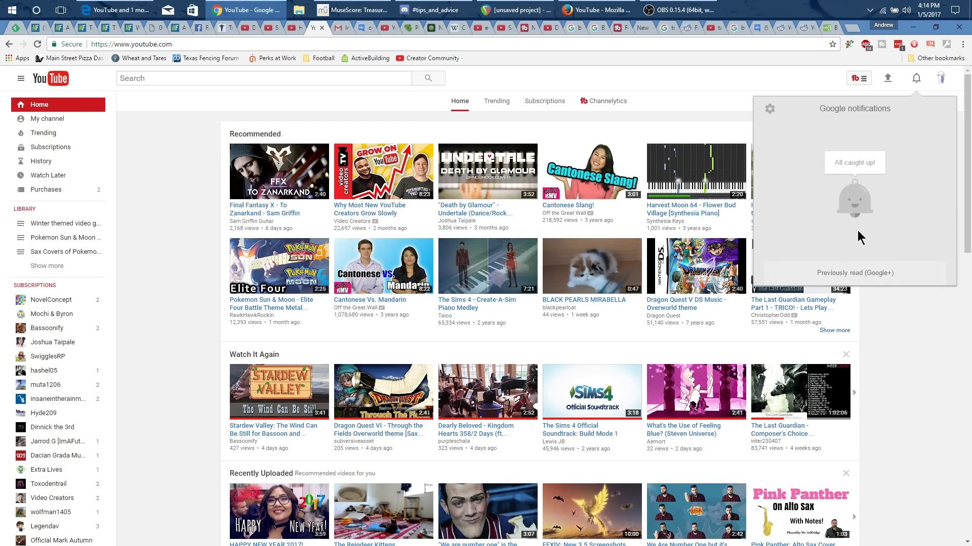
left_click(762, 86)
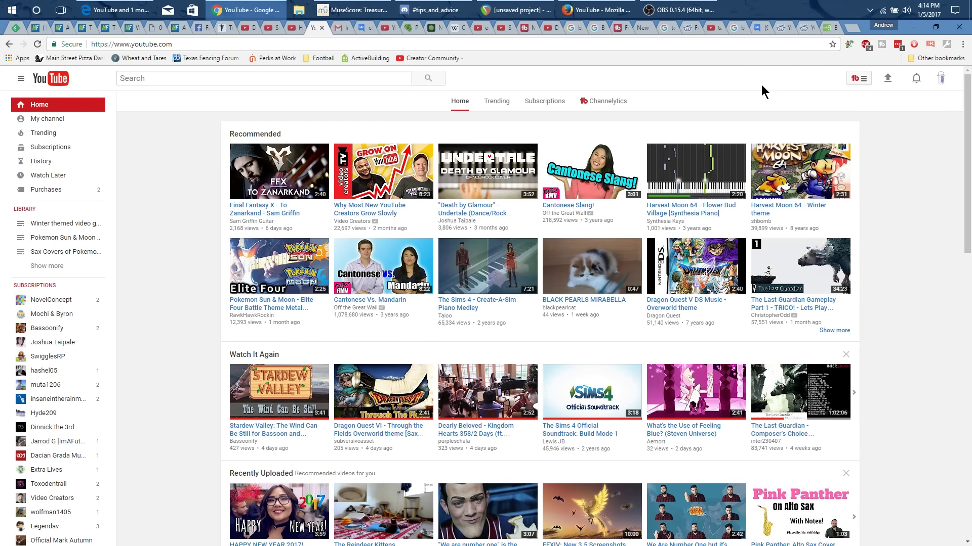
Step: Open Chrome's Content settings via Settings and the advanced settings section
left_click(963, 45)
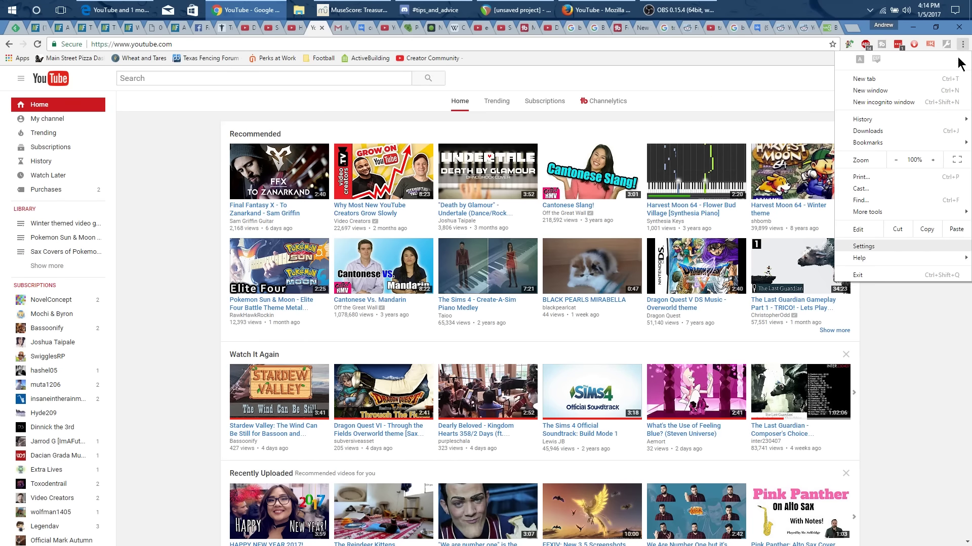
left_click(878, 248)
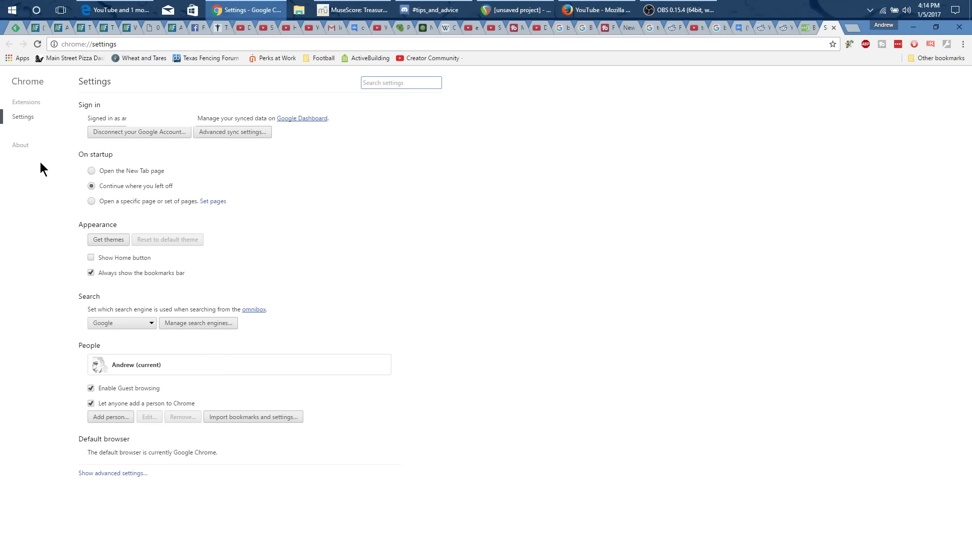
left_click(123, 474)
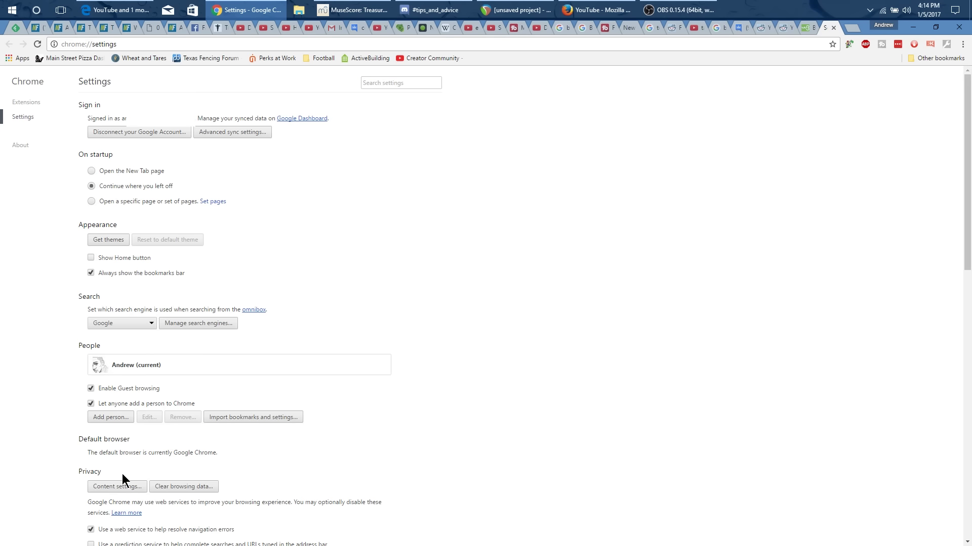
scroll(271, 412, "down", 3)
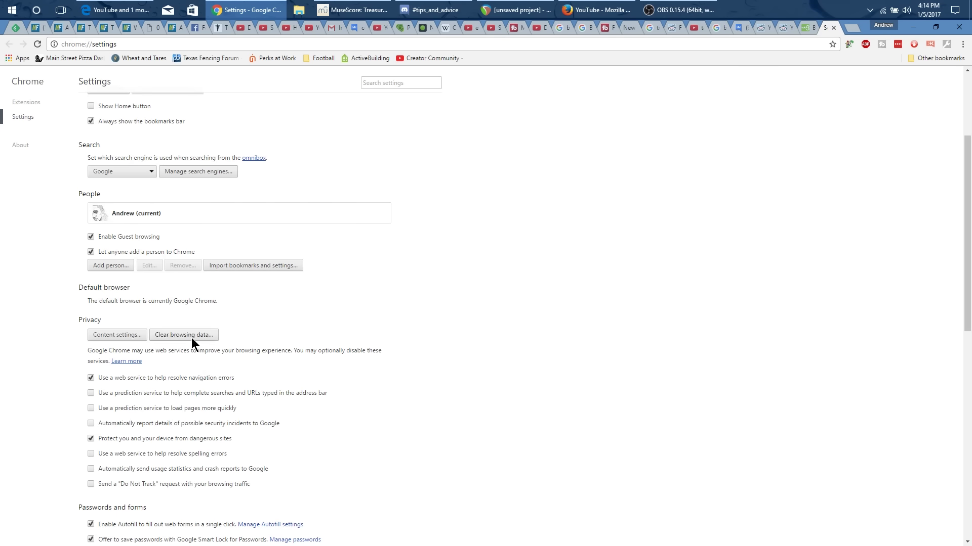
left_click(130, 336)
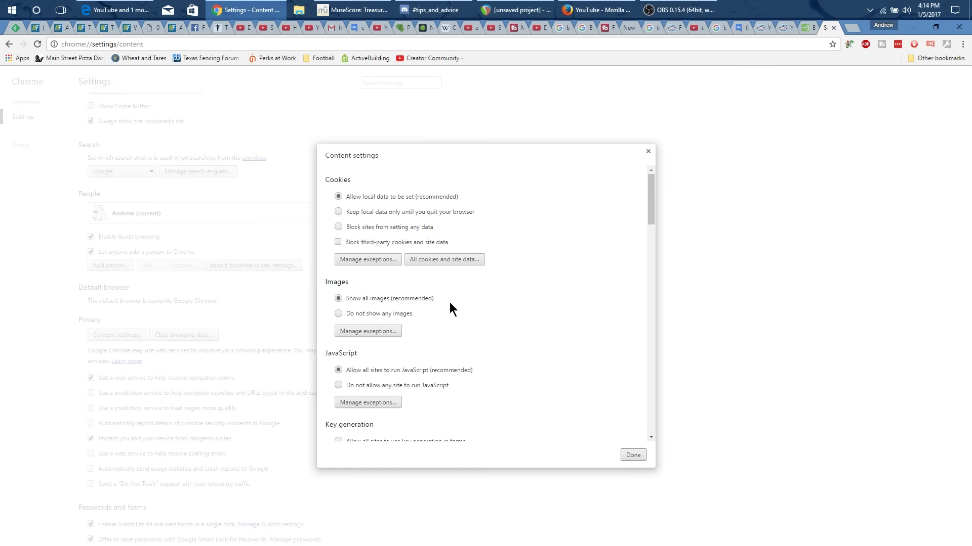
Step: Search all cookies for youtube.com and show the VISITOR_INFO1_LIVE cookie's details
left_click(456, 258)
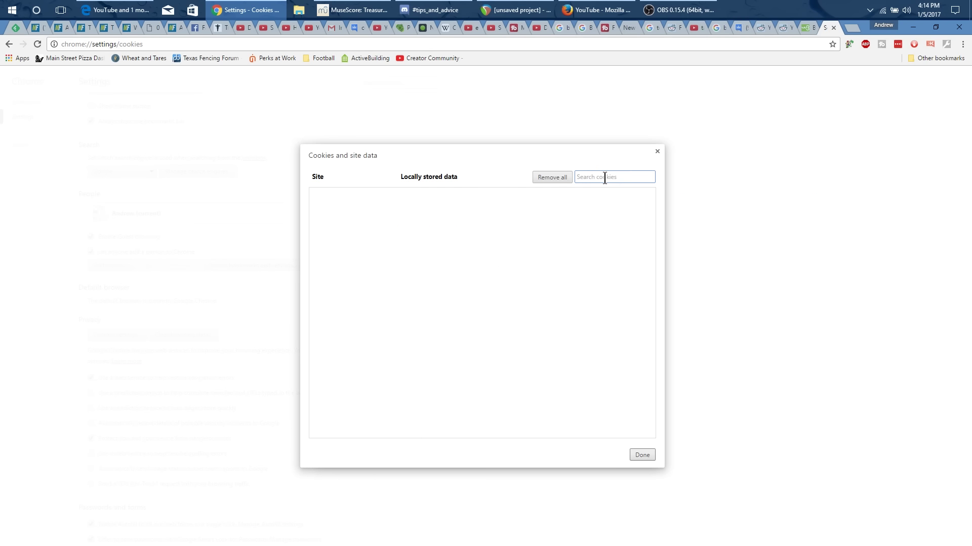
type("yout")
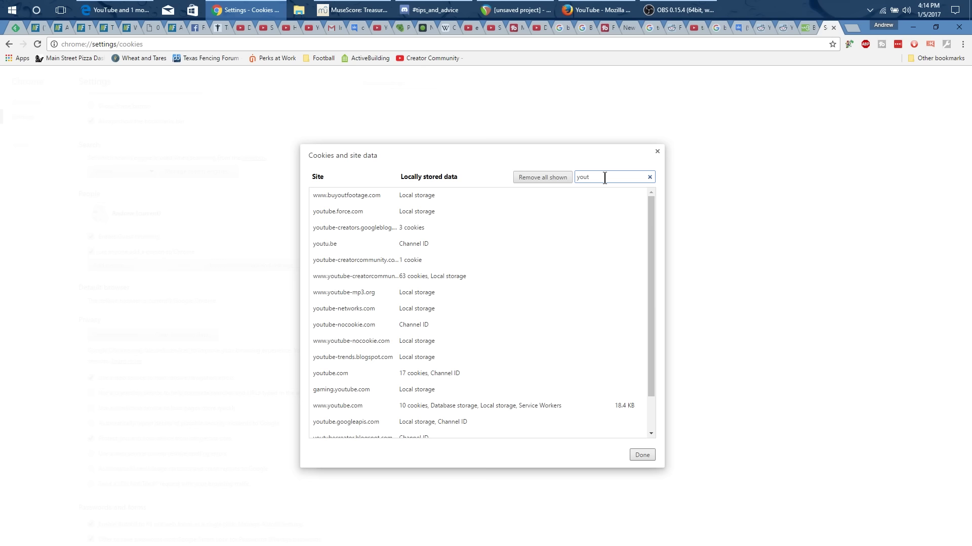
key("BackSpace")
key("BackSpace")
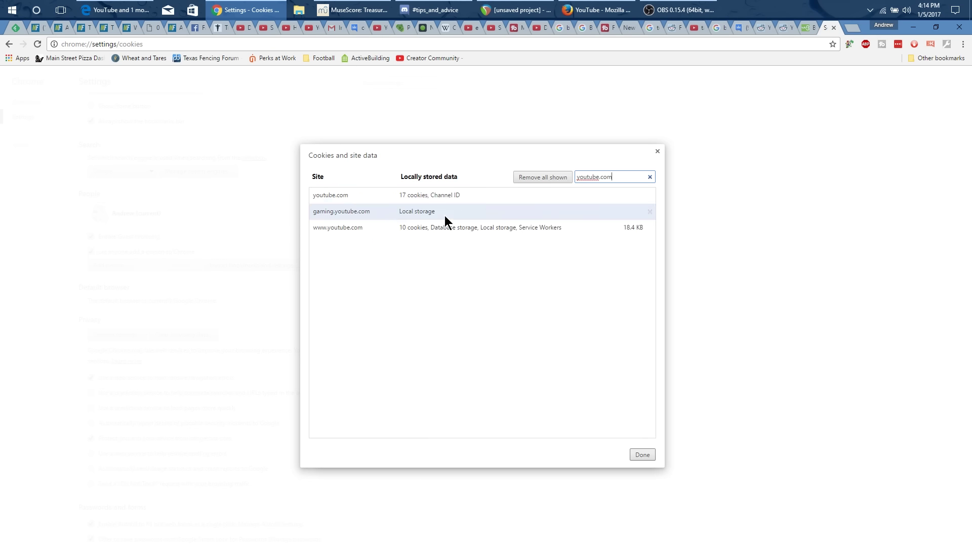
left_click(407, 195)
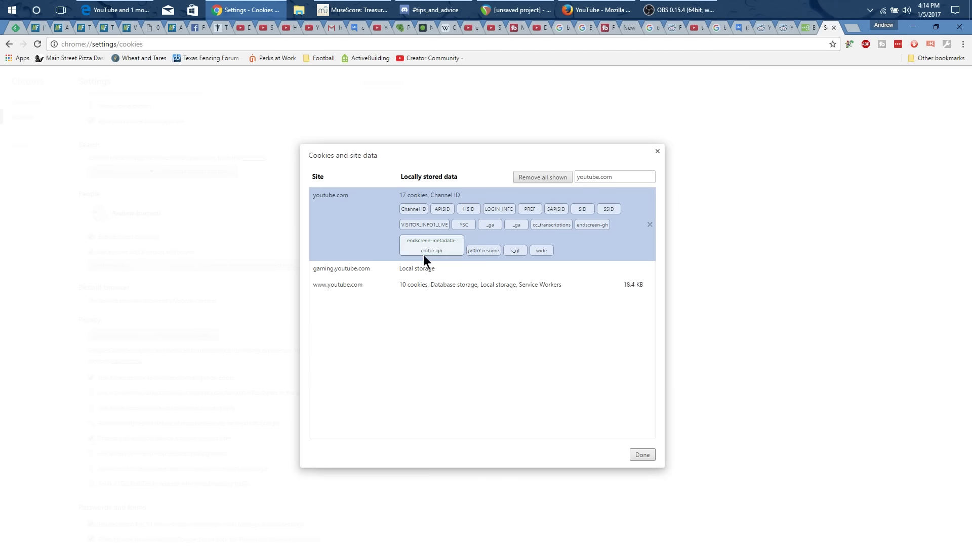
left_click(424, 285)
left_click(427, 195)
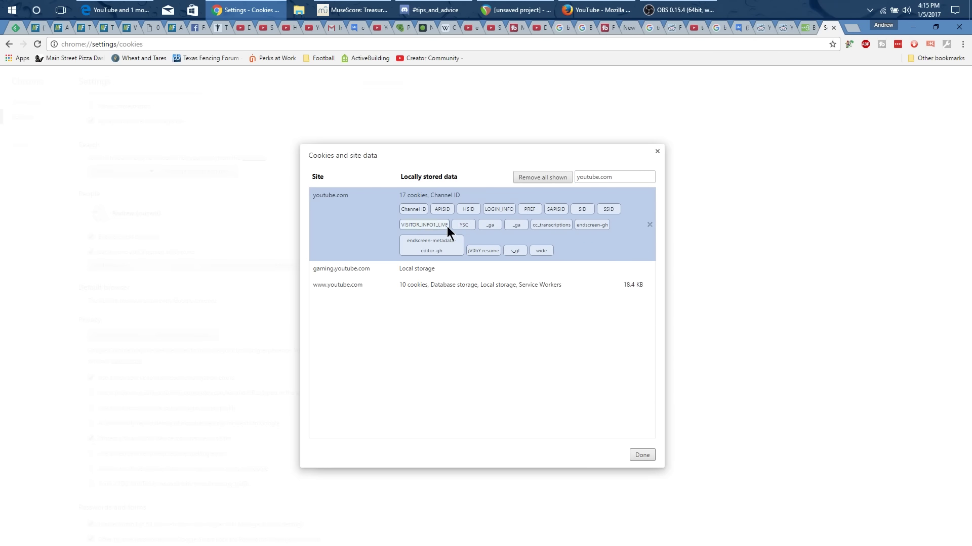
left_click(428, 225)
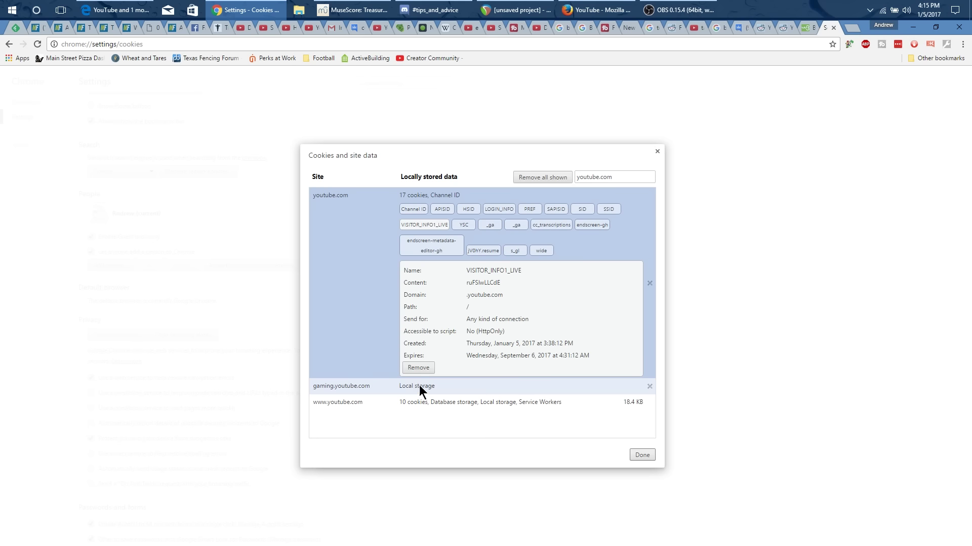
Step: Close the cookie and content settings dialogs and return to the YouTube home page
left_click(636, 456)
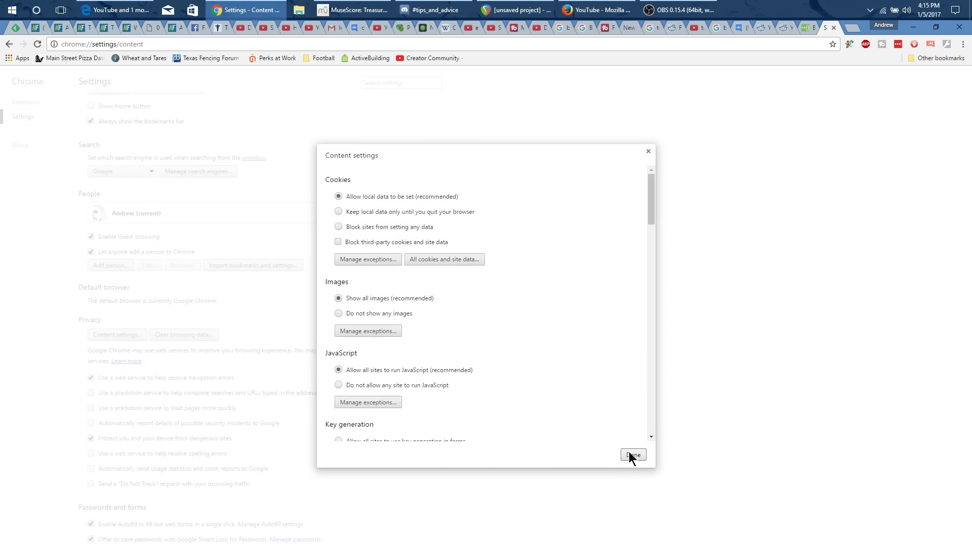
left_click(633, 456)
left_click(307, 28)
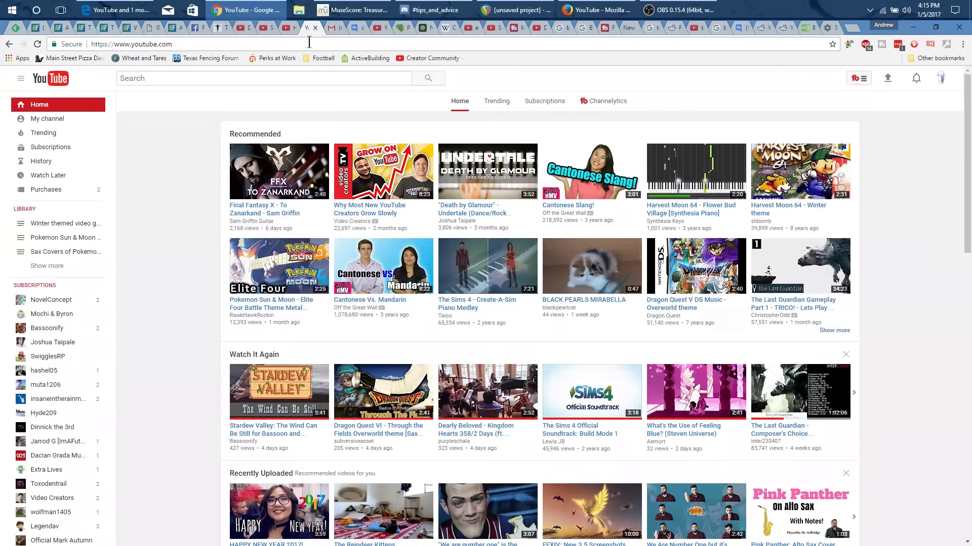
Step: Open YouTube's notifications to see the old Google panel reading 'All caught up!'
left_click(916, 77)
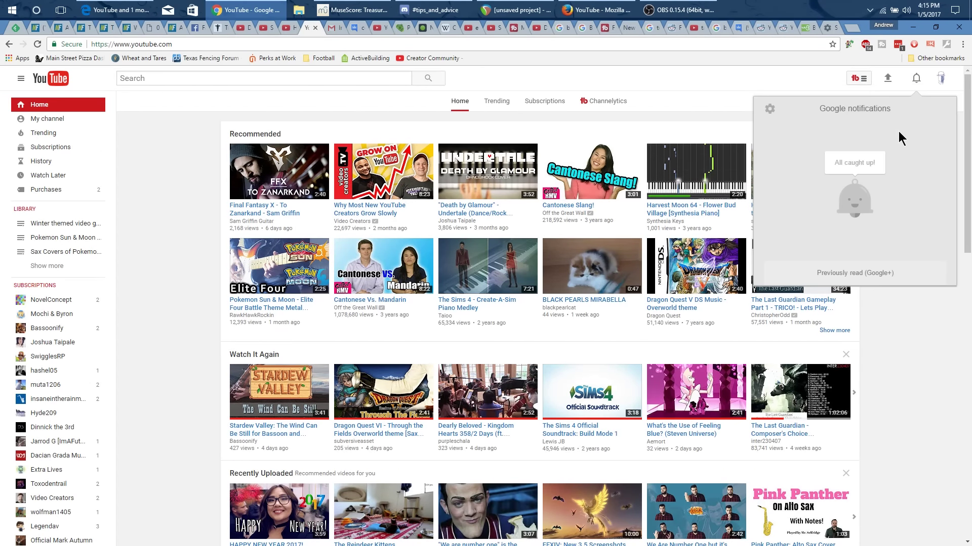